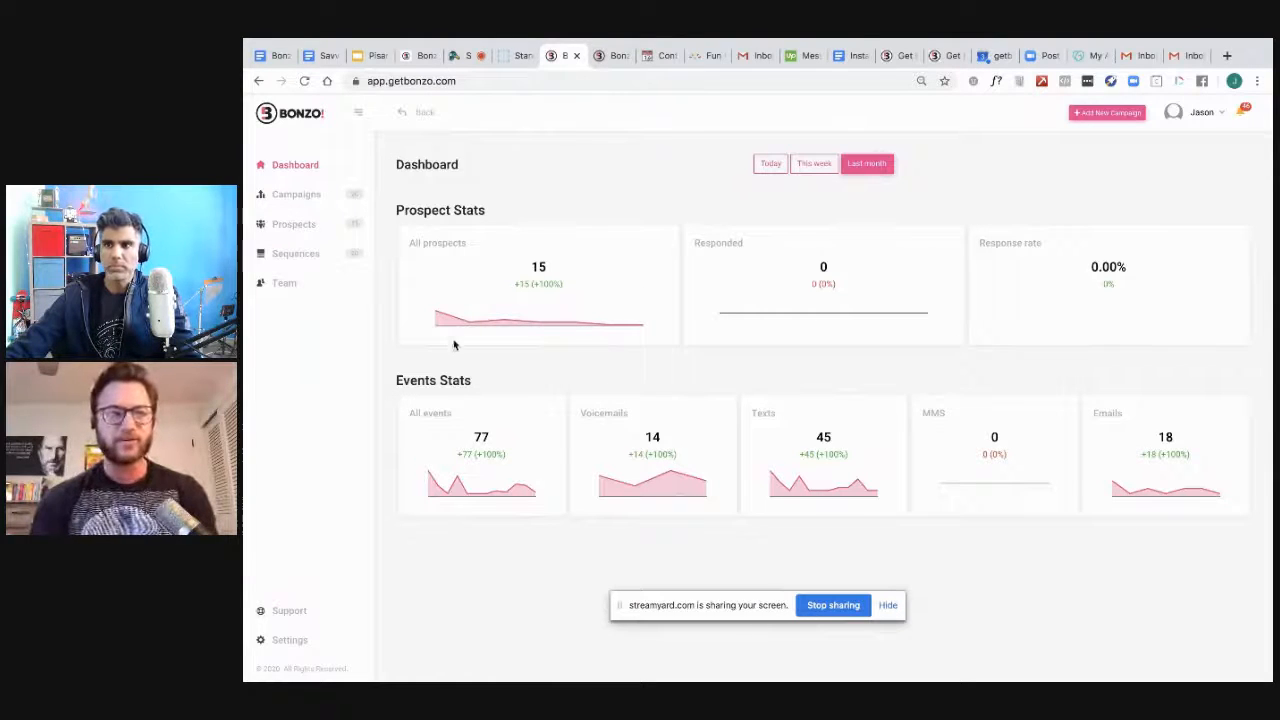
# Step: Review the list of existing campaigns
pyautogui.click(303, 210)
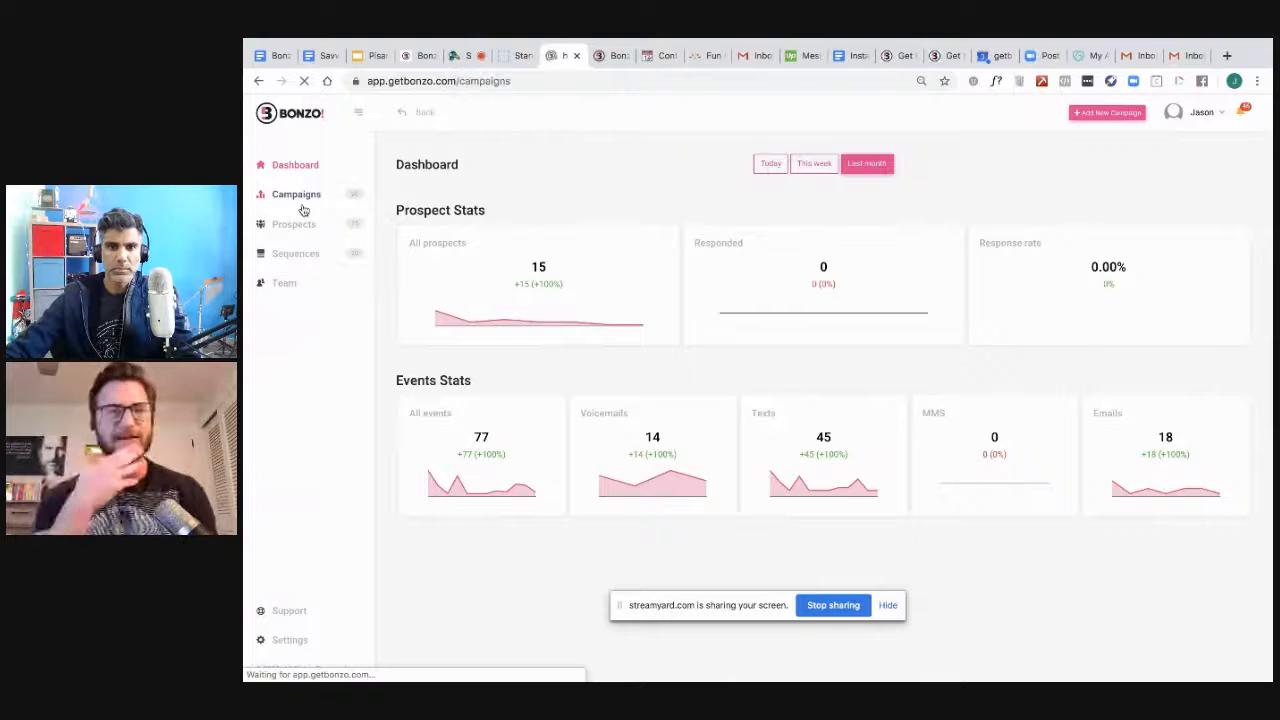
pyautogui.scroll(-2, 757, 400)
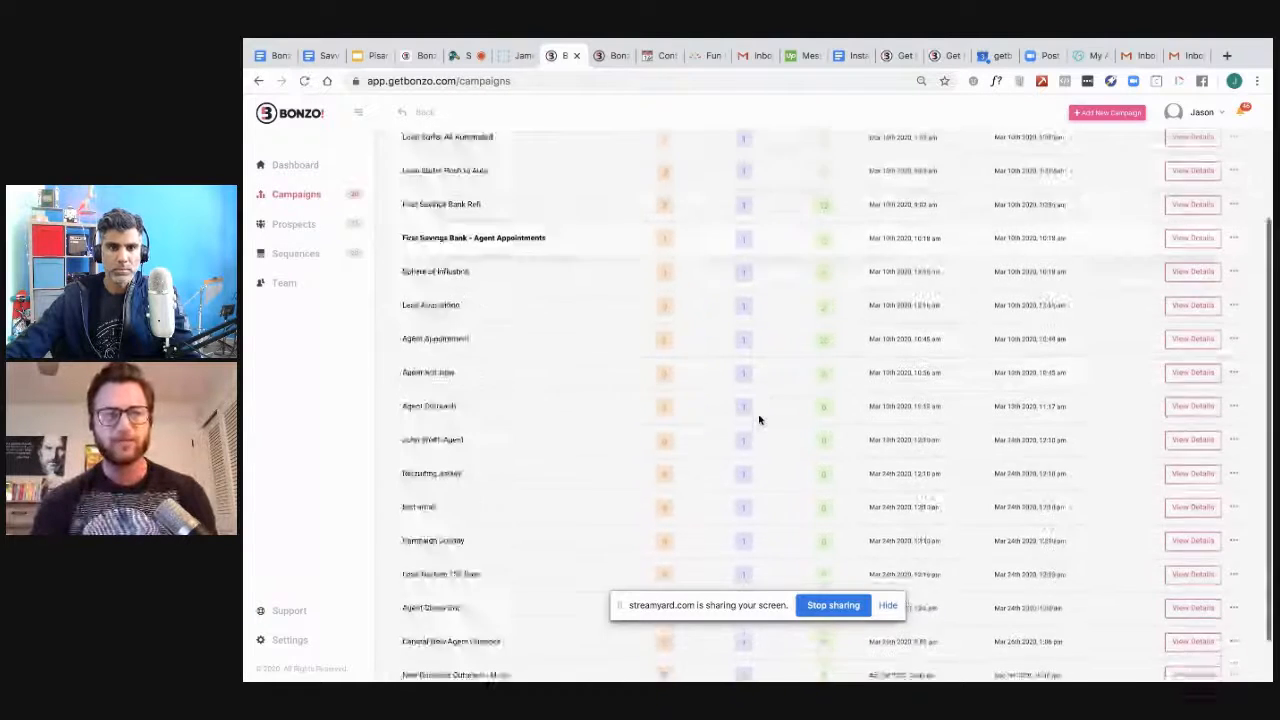
pyautogui.scroll(2, 758, 417)
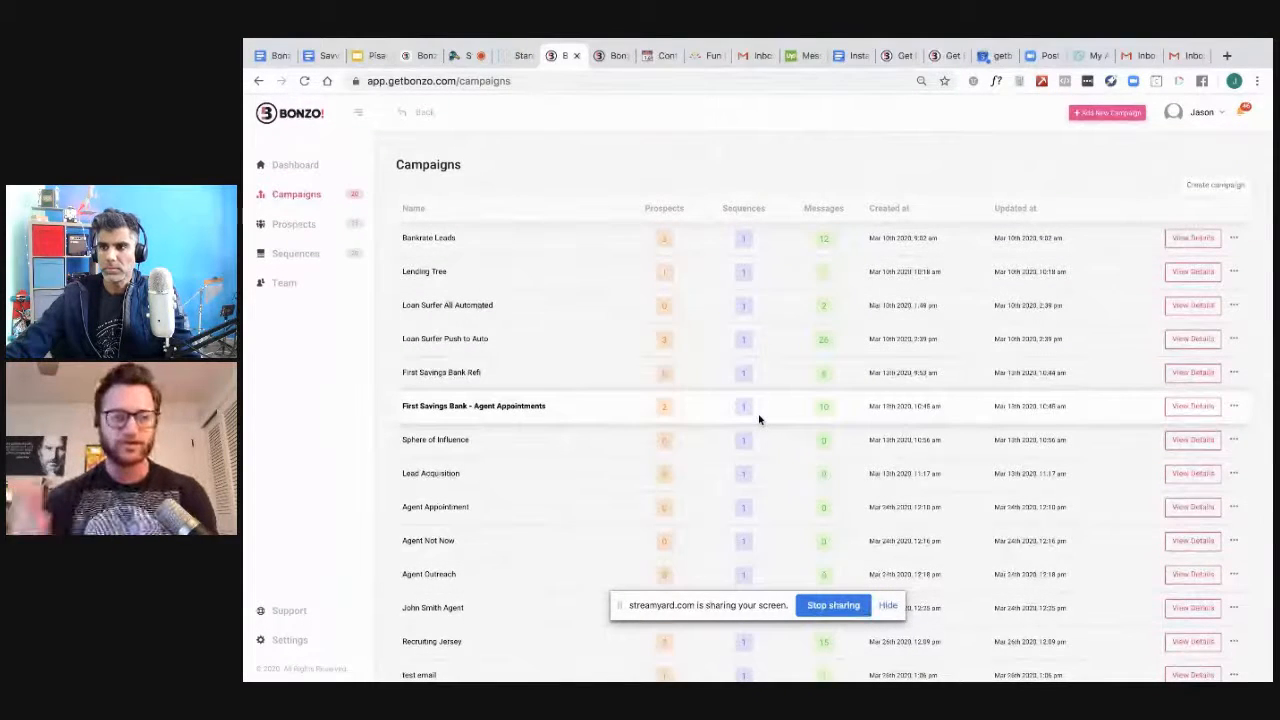
# Step: Open the details of the first prospect in the prospect list and review the sent message history, including the video email
pyautogui.click(302, 223)
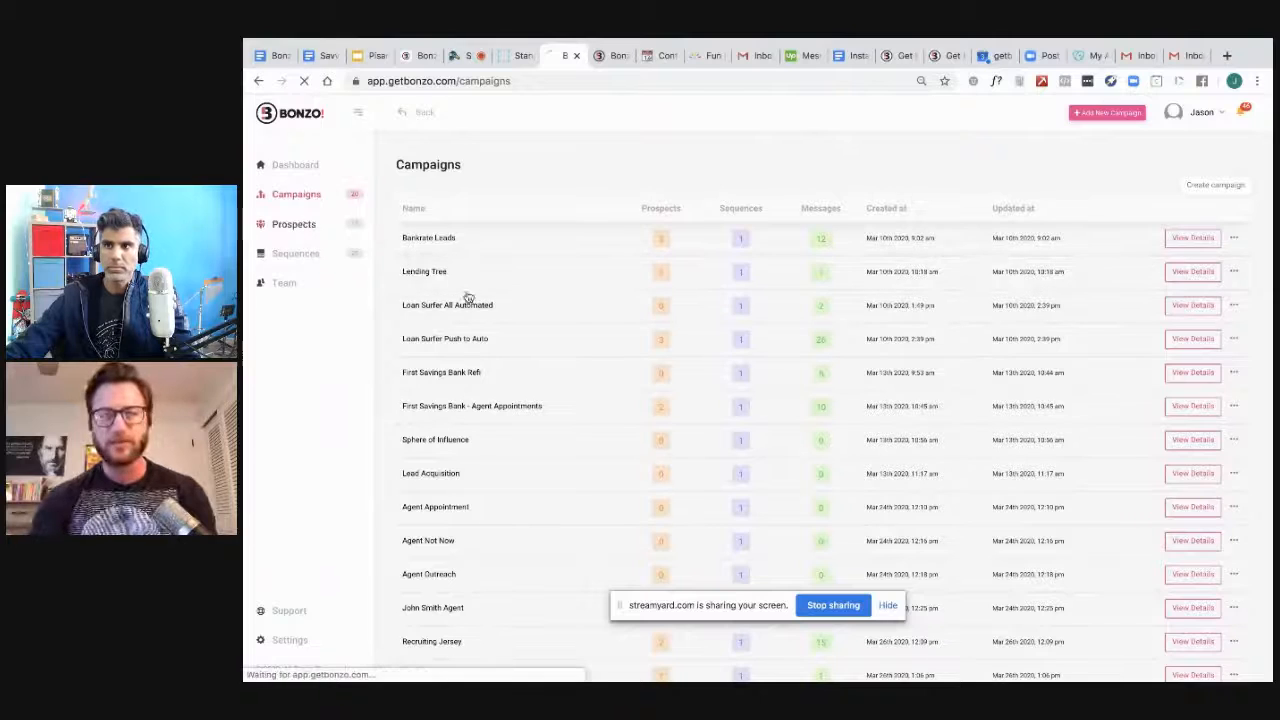
pyautogui.scroll(-2, 680, 424)
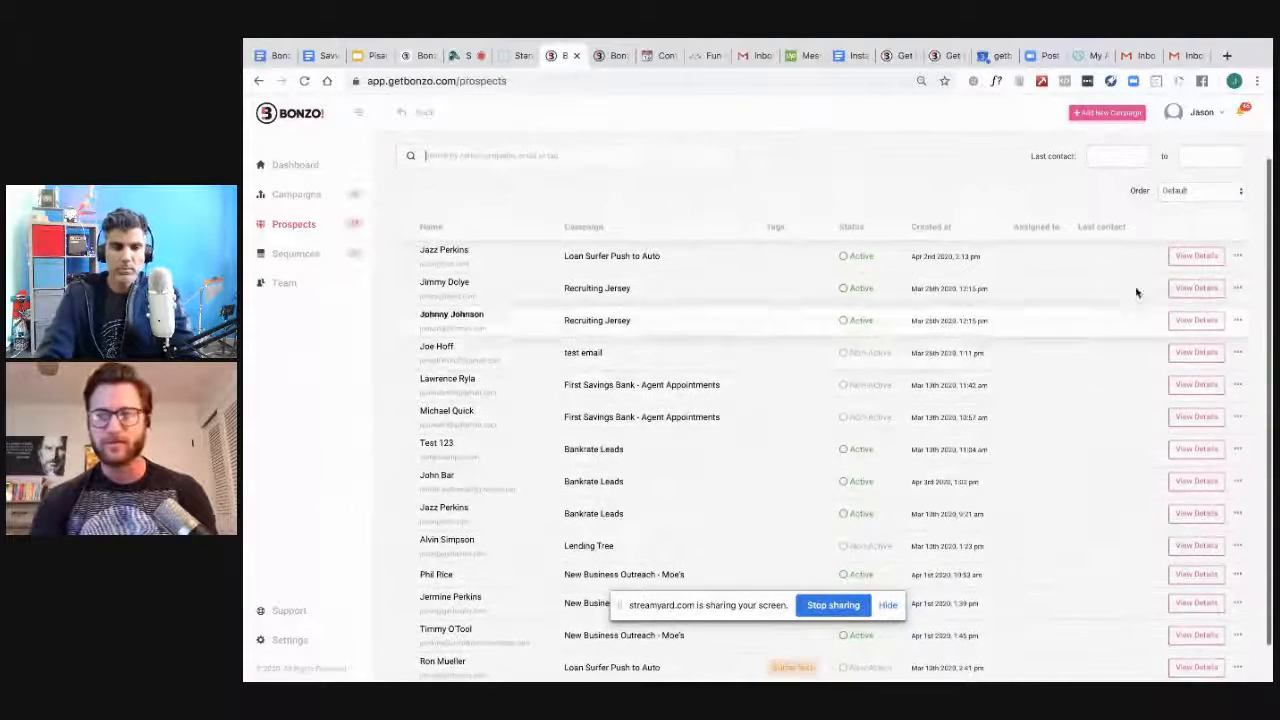
pyautogui.click(1191, 266)
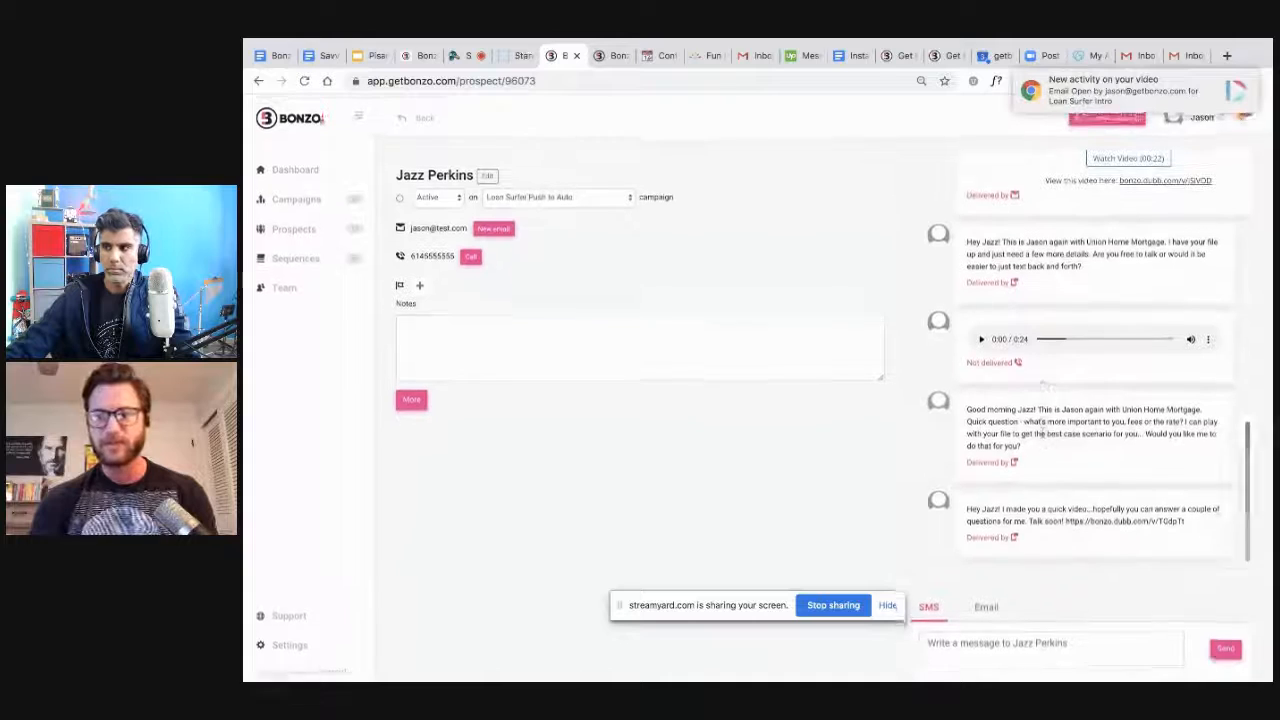
pyautogui.scroll(5, 1043, 432)
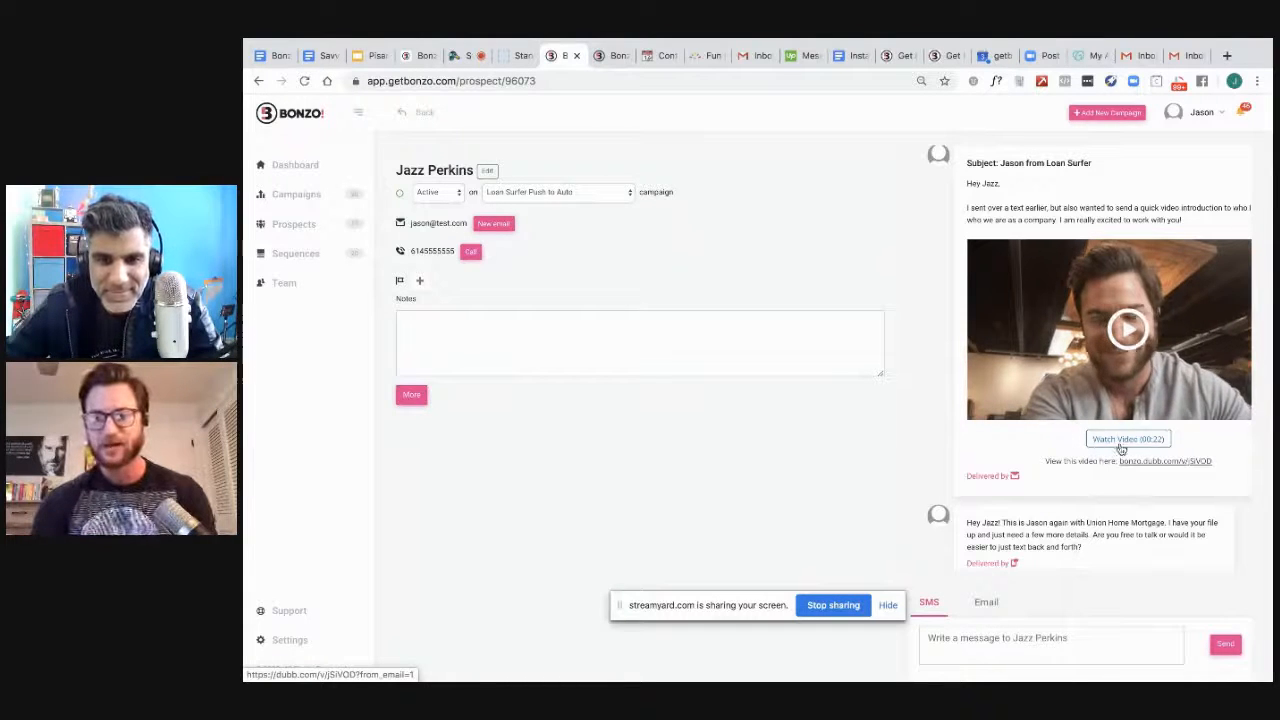
pyautogui.scroll(-1, 1120, 447)
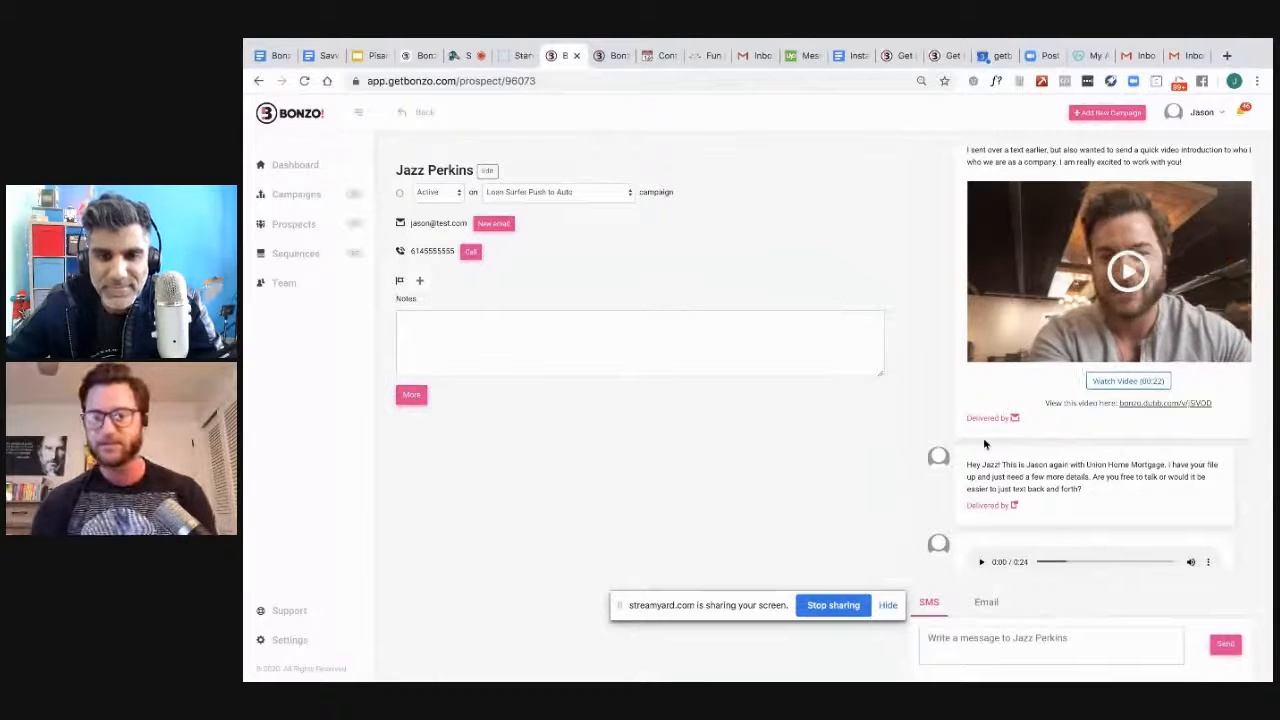
pyautogui.scroll(-1, 983, 437)
pyautogui.scroll(2, 1100, 250)
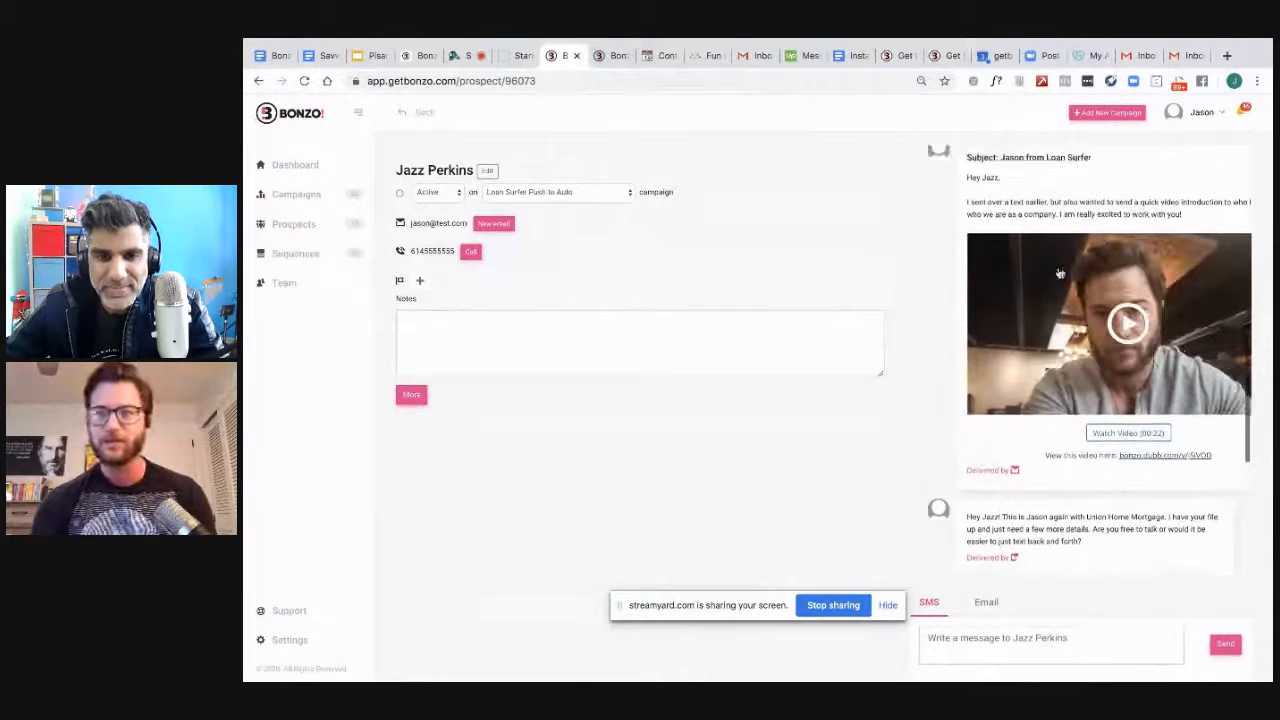
# Step: Create a new campaign named "Dubb Video"
pyautogui.click(1106, 113)
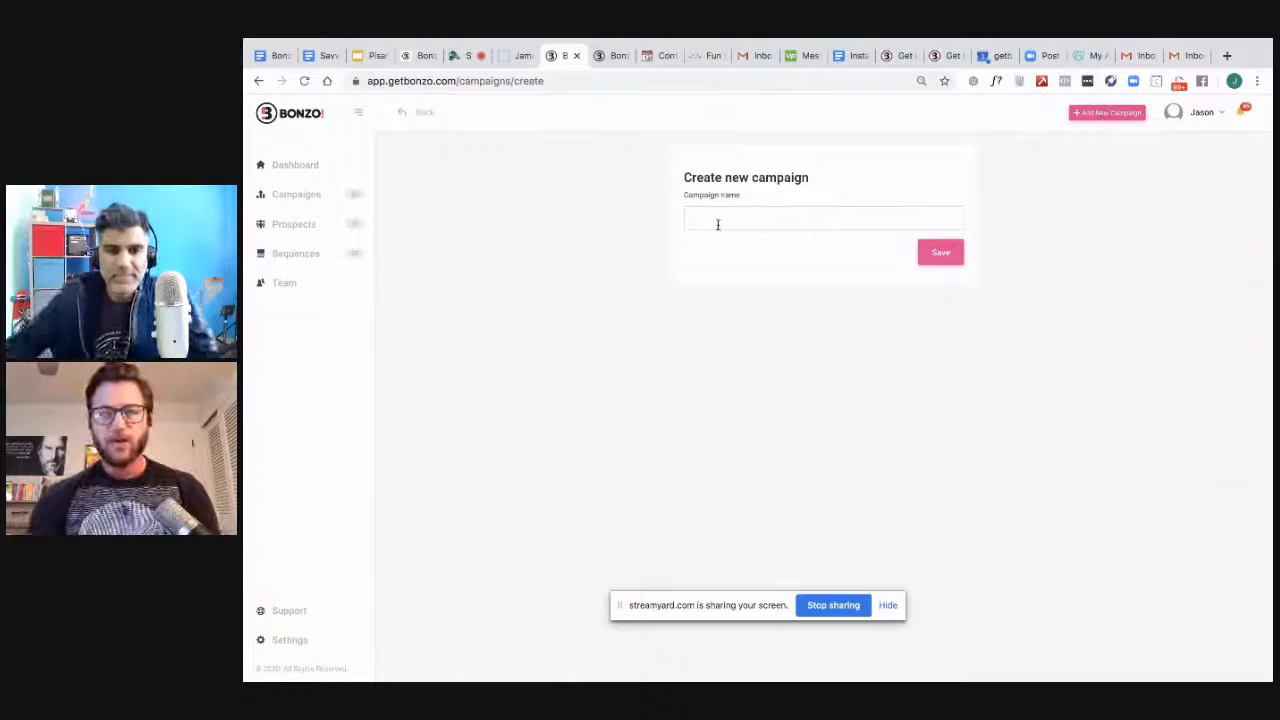
pyautogui.click(717, 224)
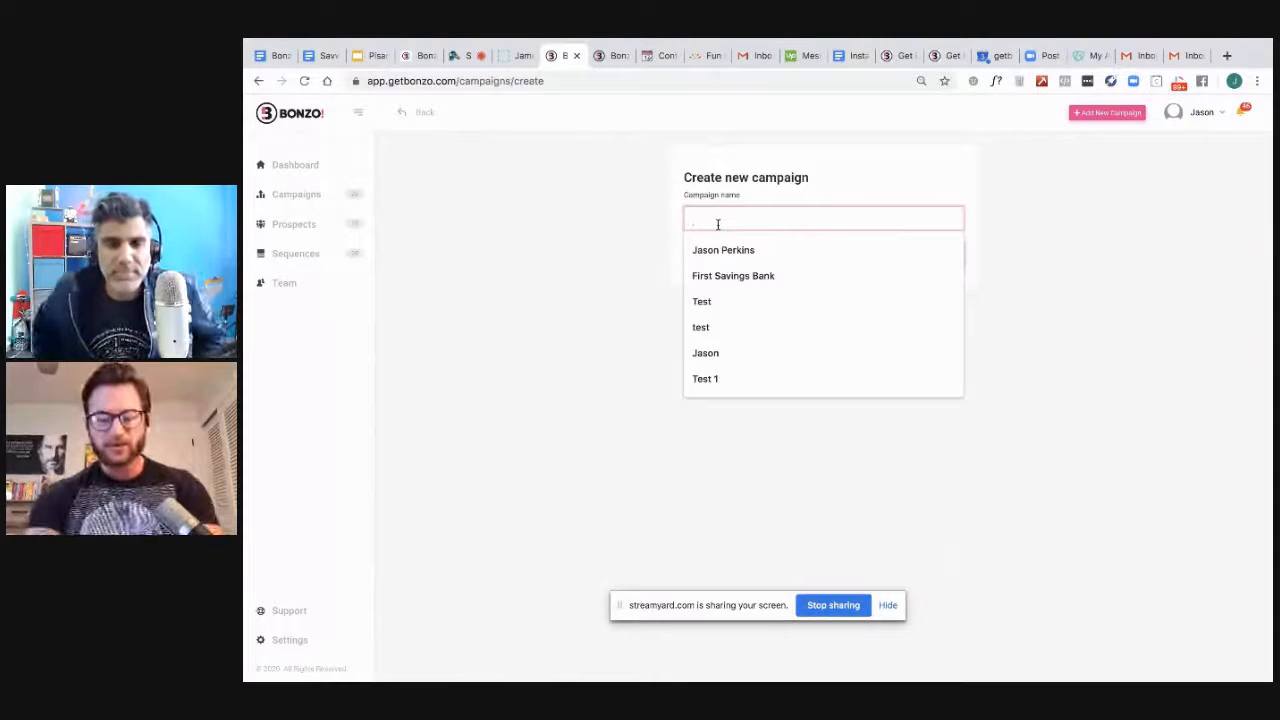
pyautogui.write('D')
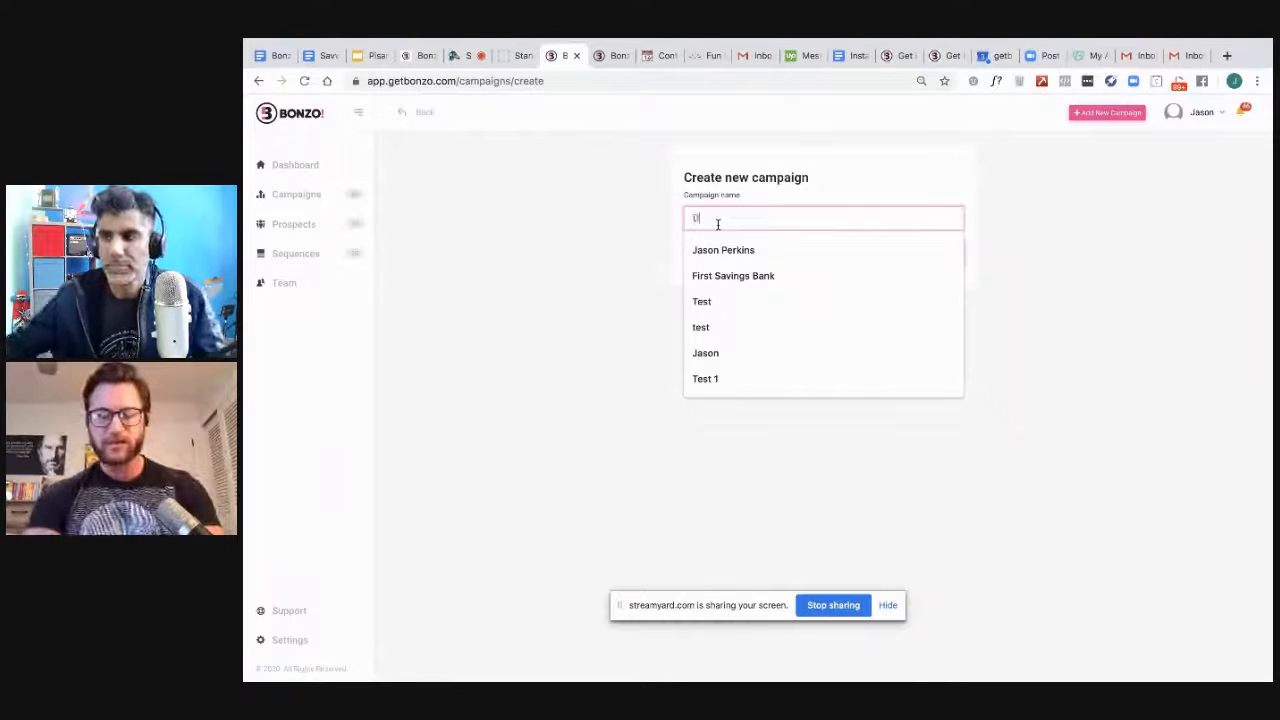
pyautogui.write('ubb Video')
pyautogui.click(718, 278)
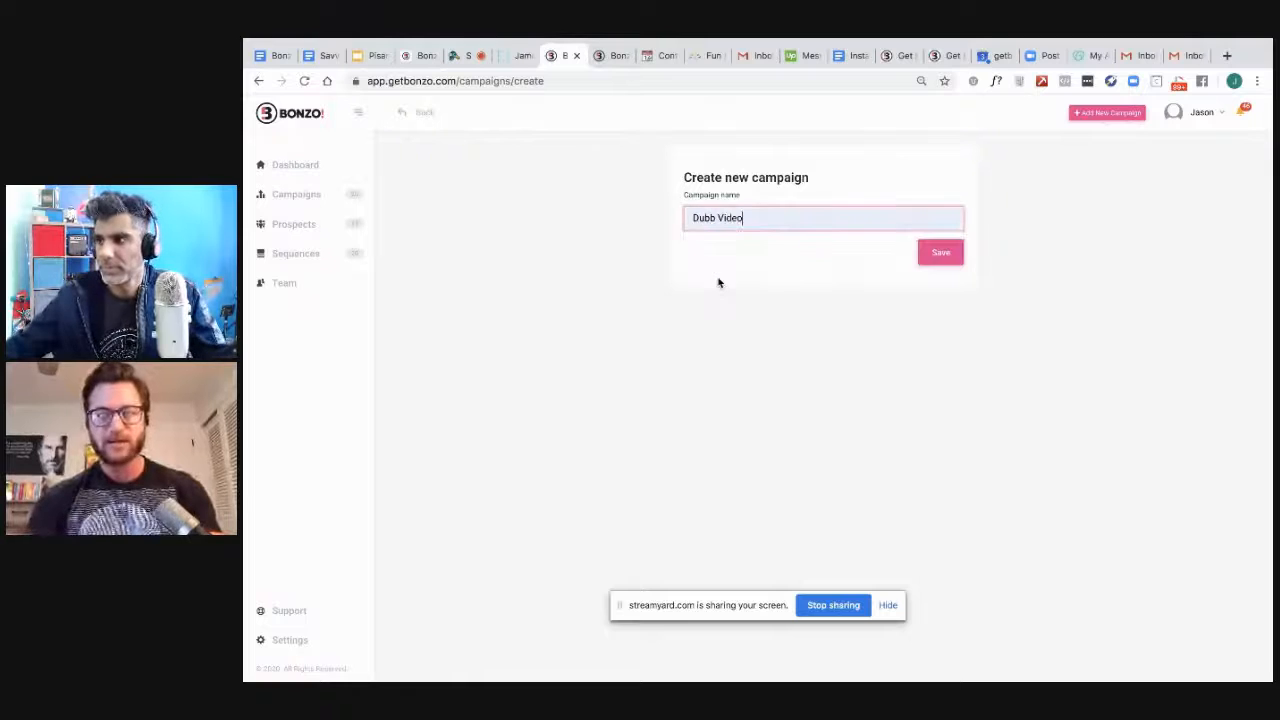
pyautogui.click(937, 252)
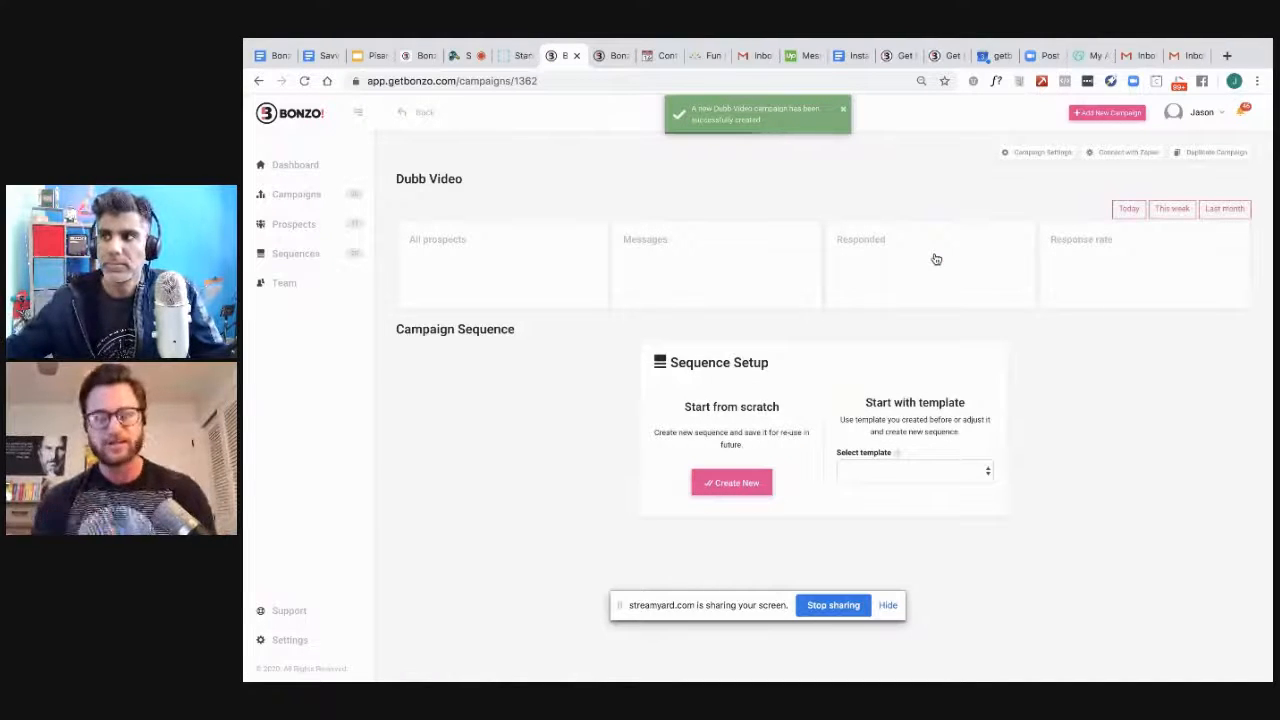
# Step: Create a new sequence from scratch and autofill the sequence name, reply email and callback phone number from a saved contact entry
pyautogui.click(729, 484)
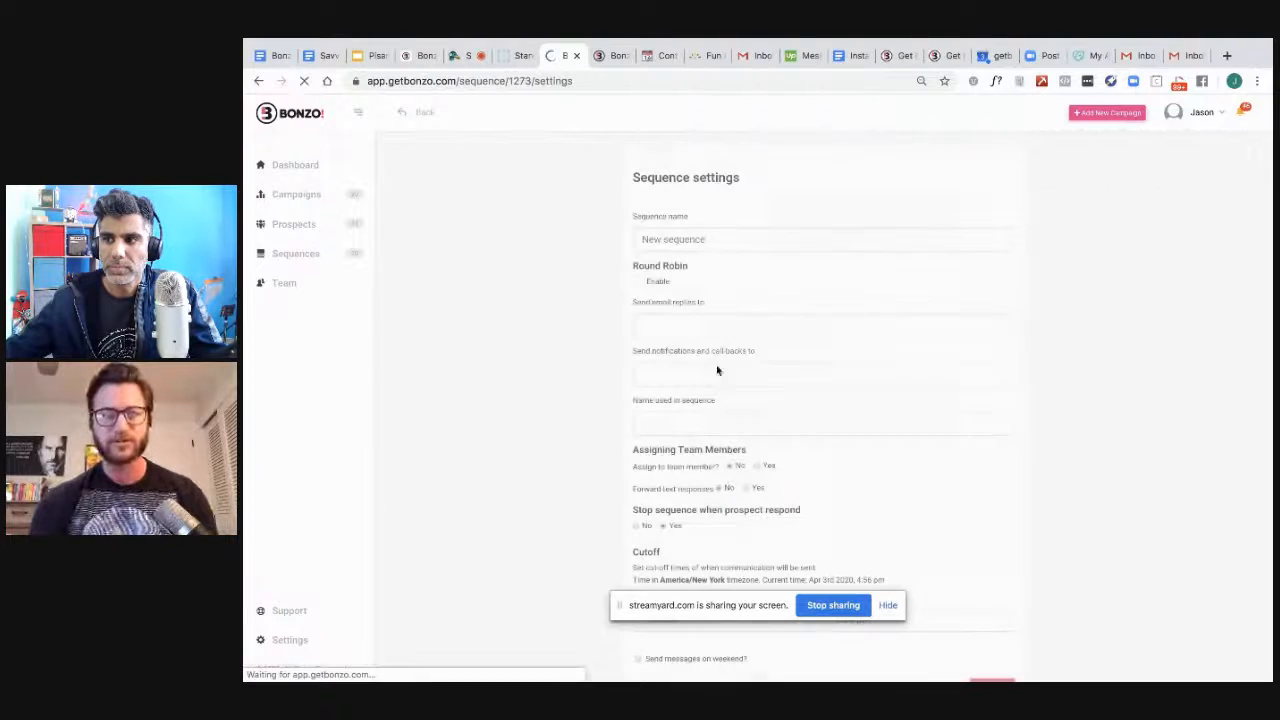
pyautogui.click(684, 328)
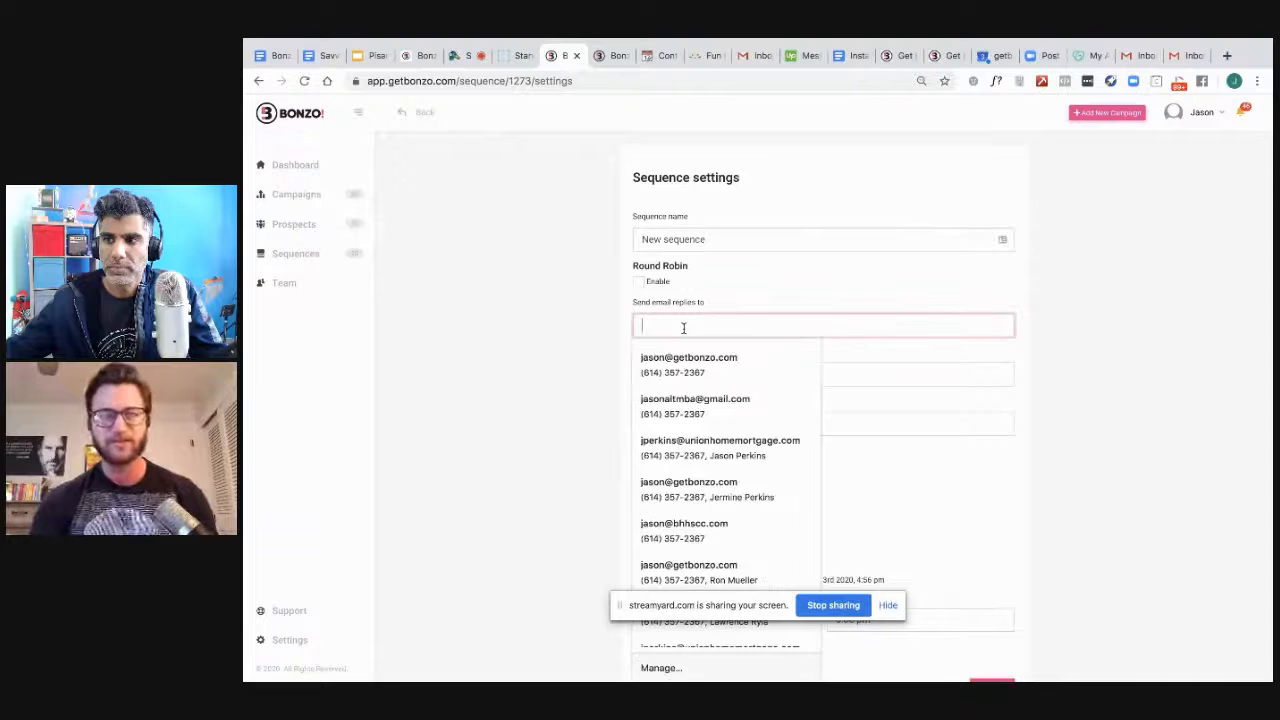
pyautogui.click(688, 362)
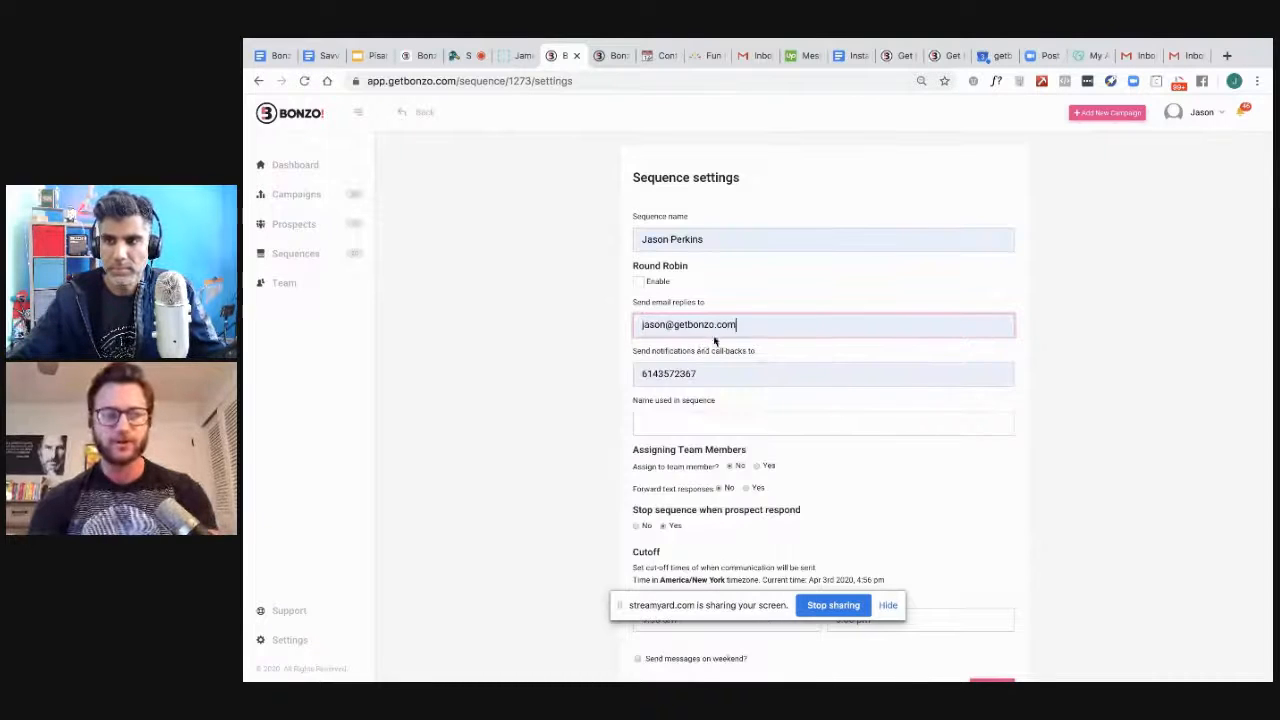
pyautogui.moveTo(738, 326); pyautogui.dragTo(603, 325)
pyautogui.click(591, 326)
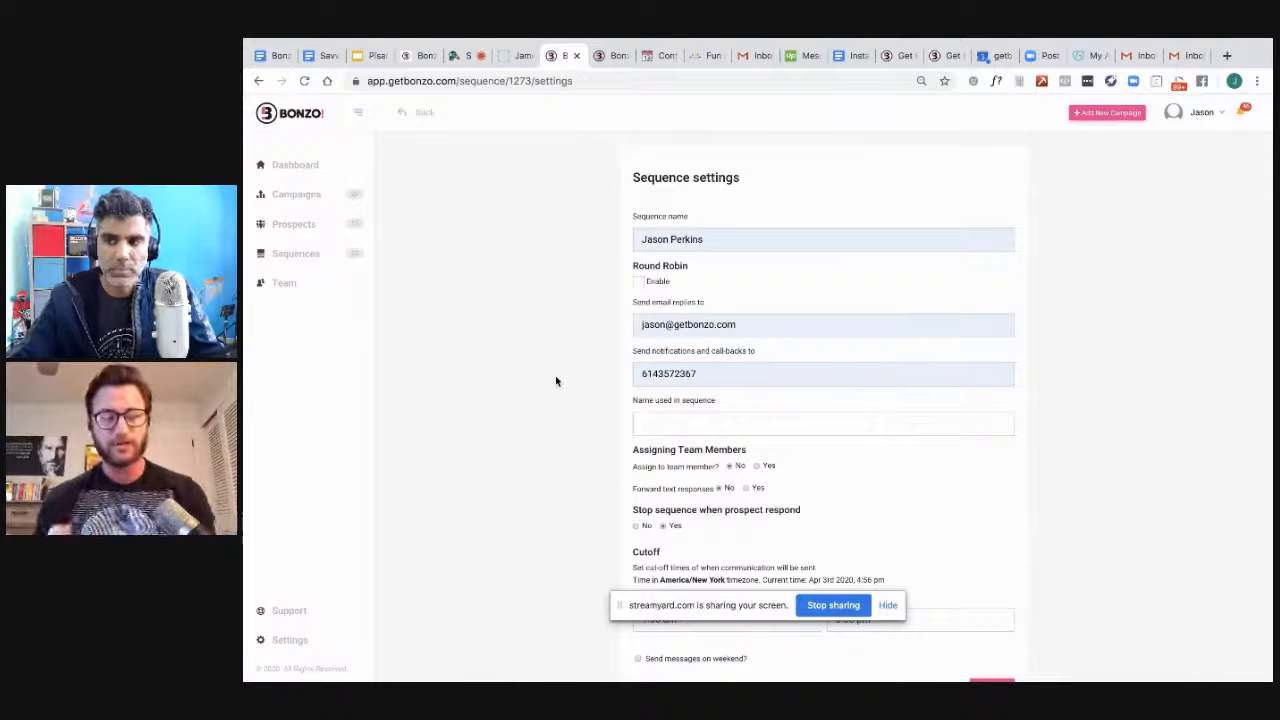
# Step: Enter the sender's first name as the name used in the sequence
pyautogui.click(704, 374)
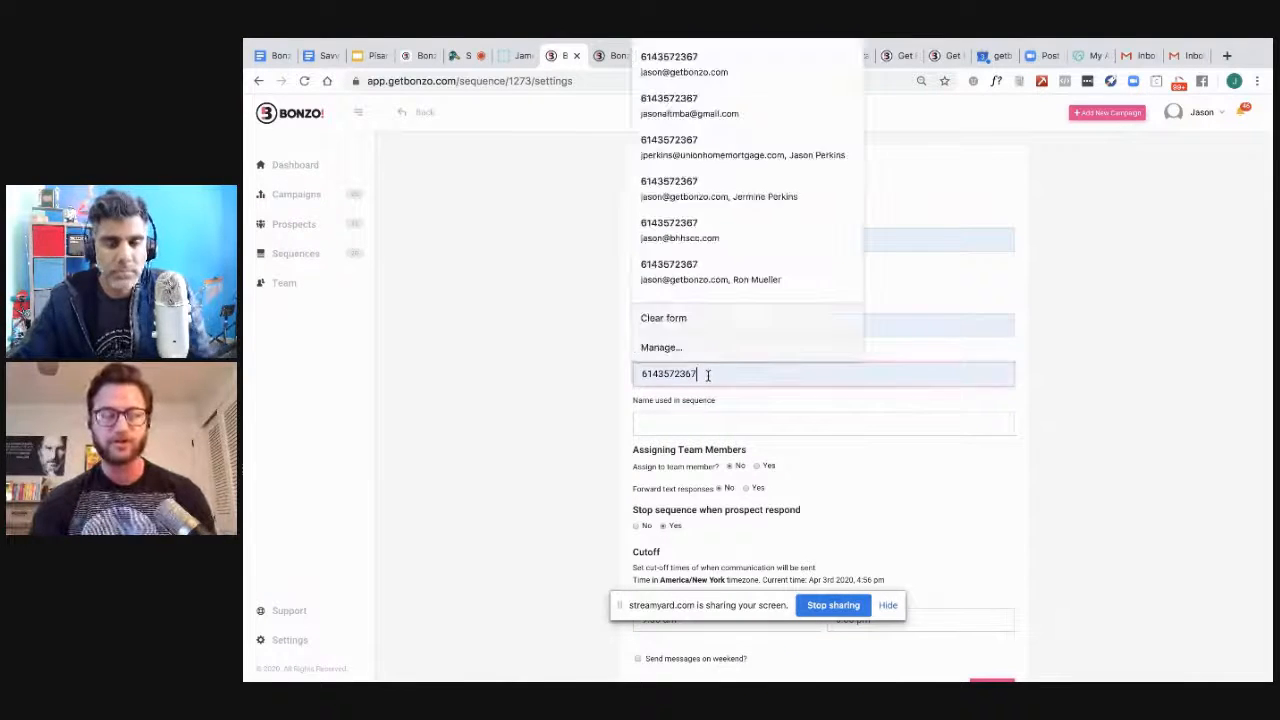
pyautogui.moveTo(704, 374); pyautogui.dragTo(584, 380)
pyautogui.click(584, 379)
pyautogui.click(675, 423)
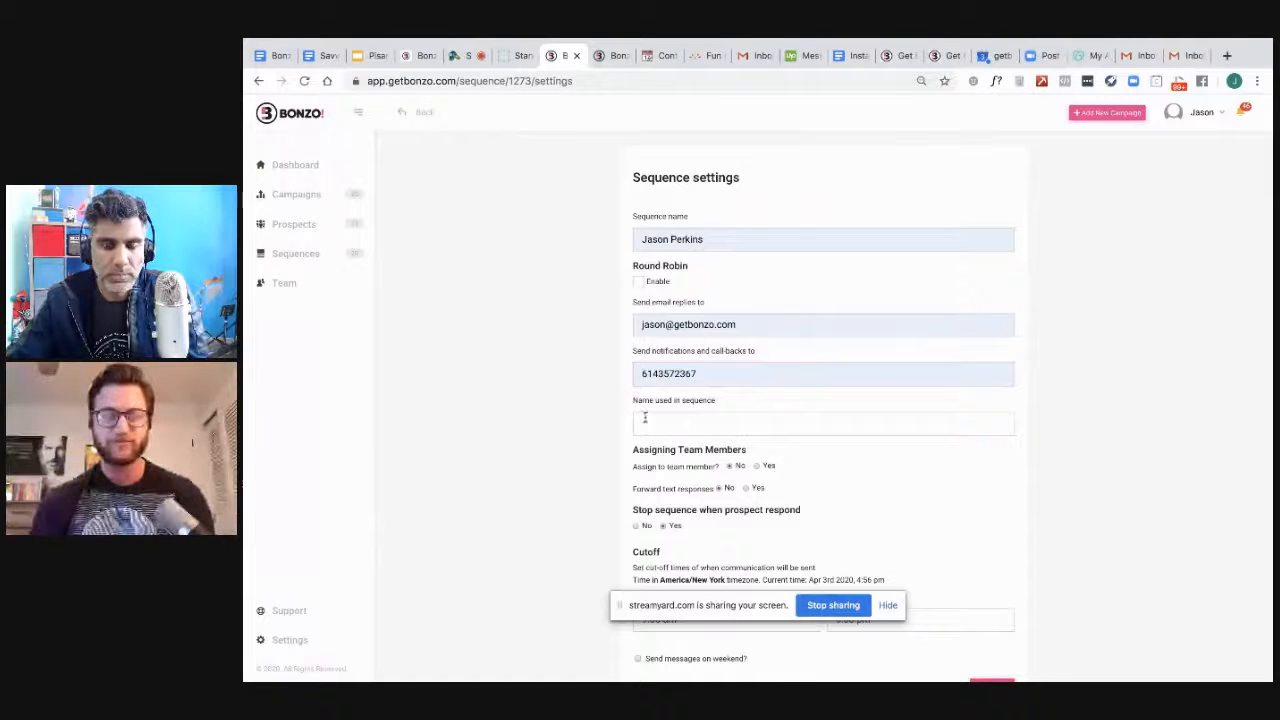
pyautogui.write('Jason')
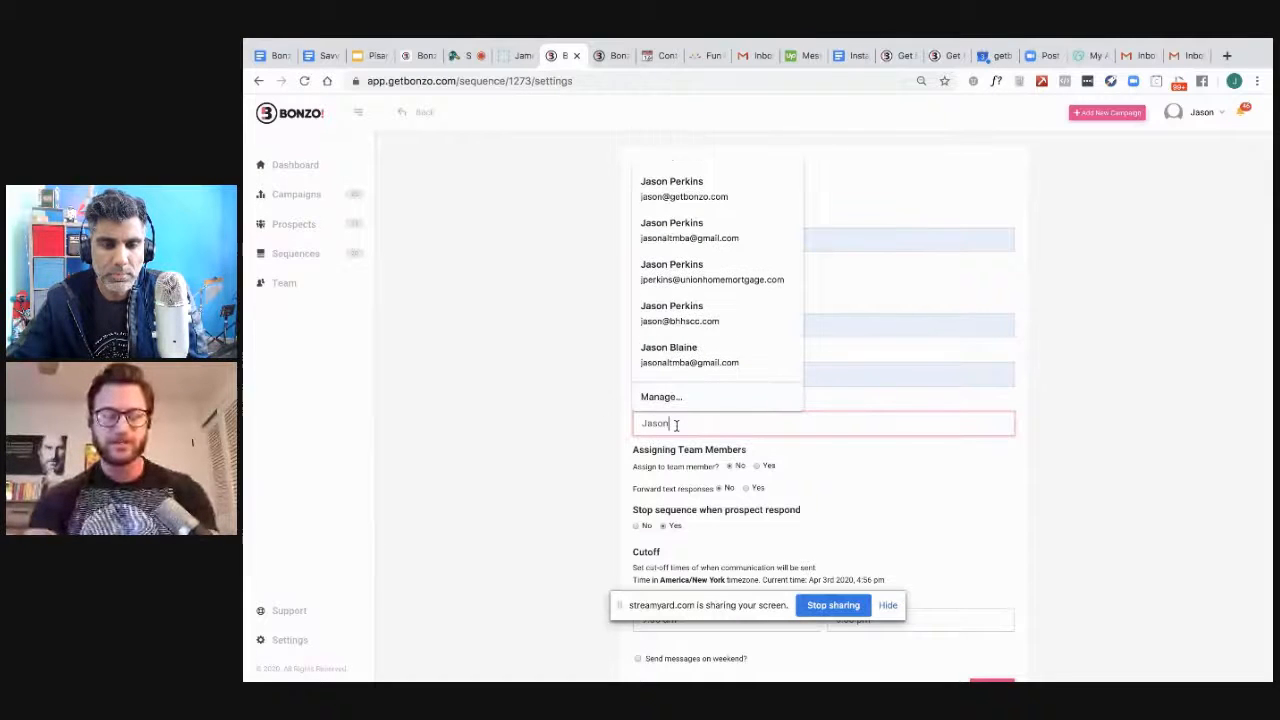
pyautogui.click(572, 449)
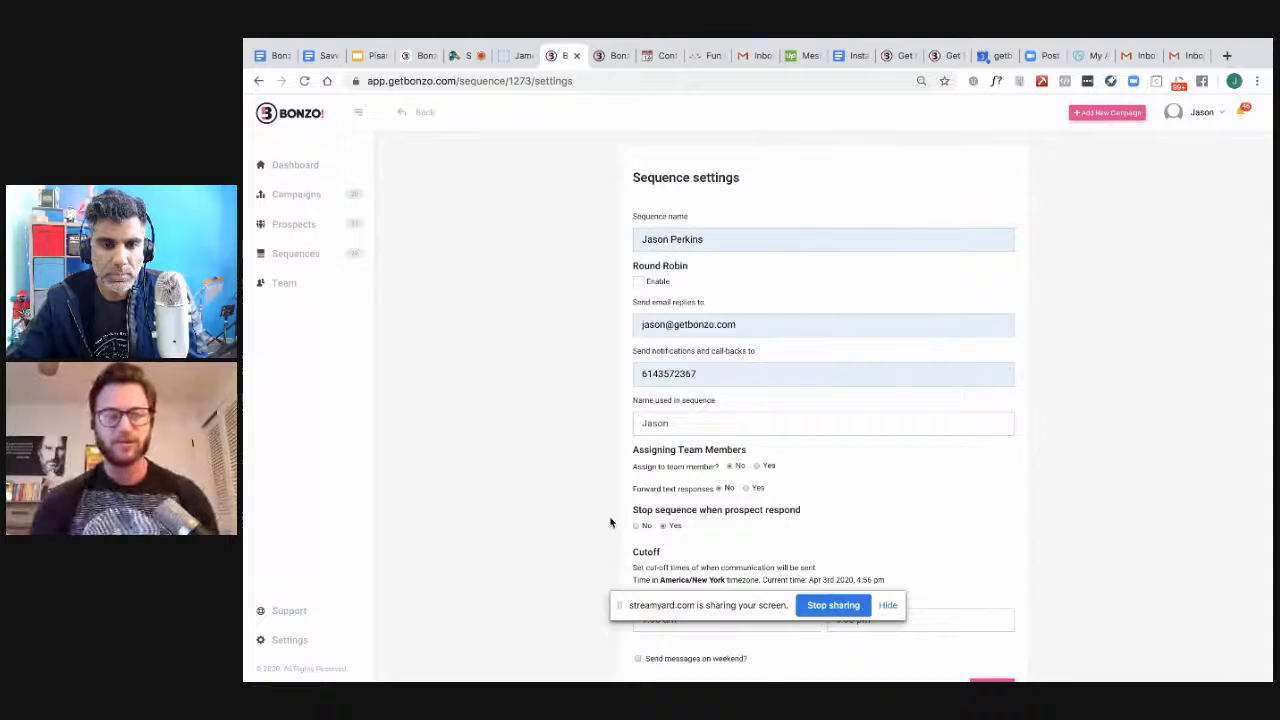
# Step: Enable forwarding of text responses, set the cutoff start time to 7:00 am, and save the sequence settings
pyautogui.scroll(-1, 610, 522)
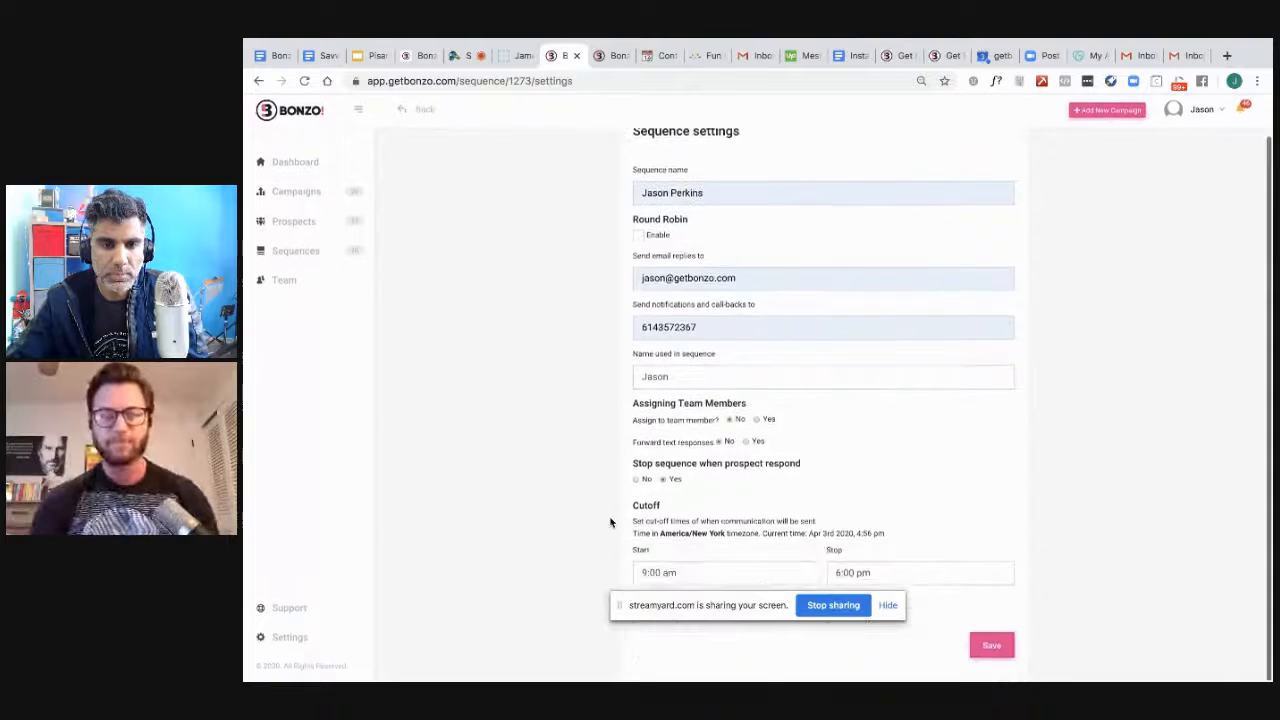
pyautogui.click(746, 444)
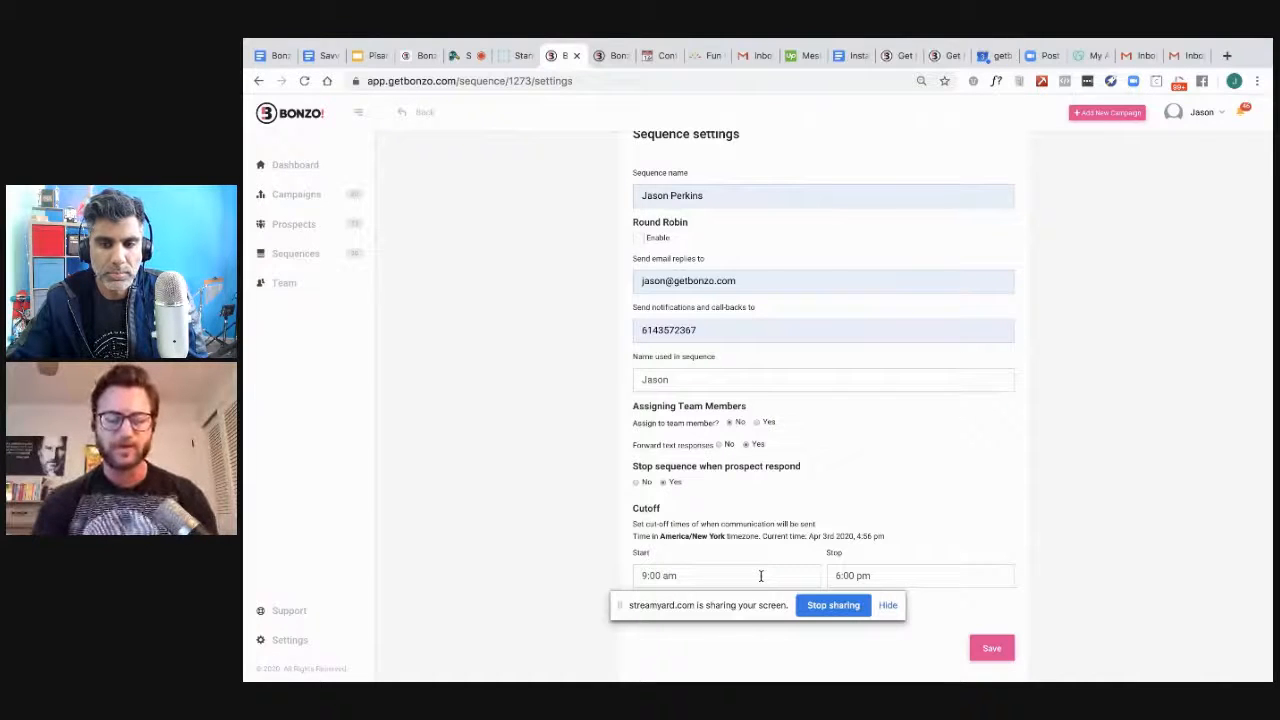
pyautogui.click(697, 577)
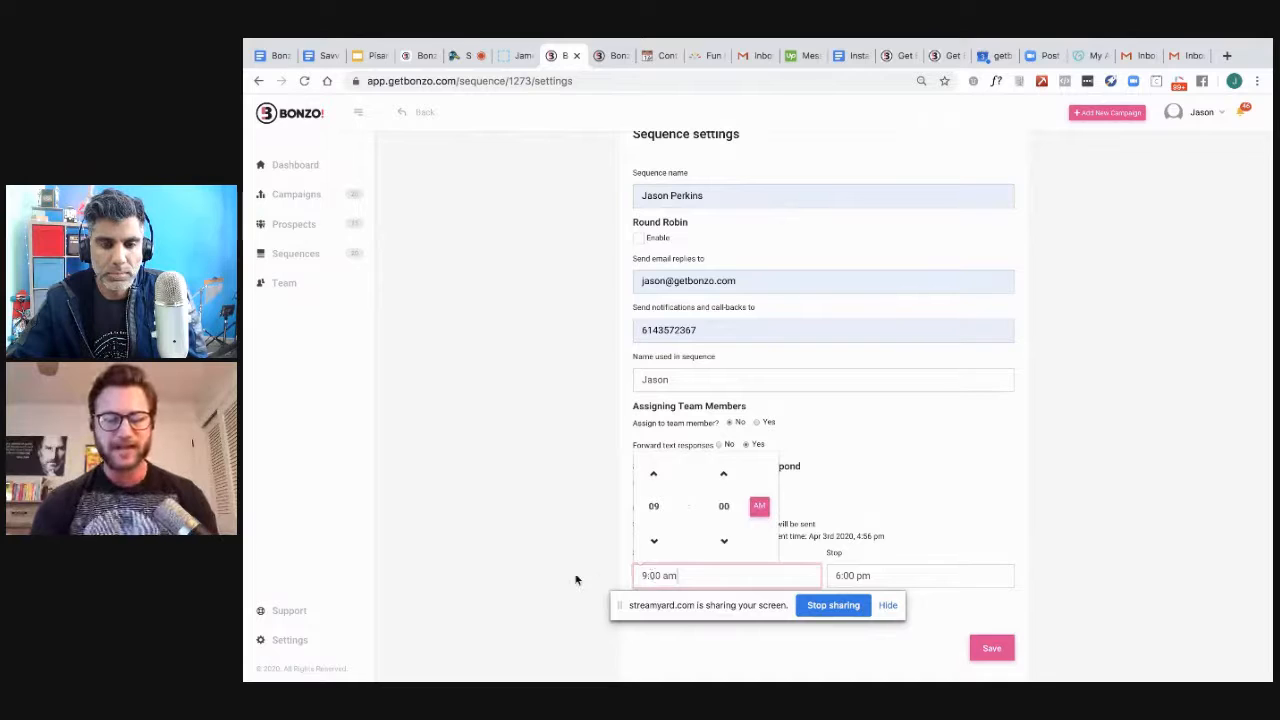
pyautogui.click(575, 579)
pyautogui.click(769, 579)
pyautogui.click(654, 540)
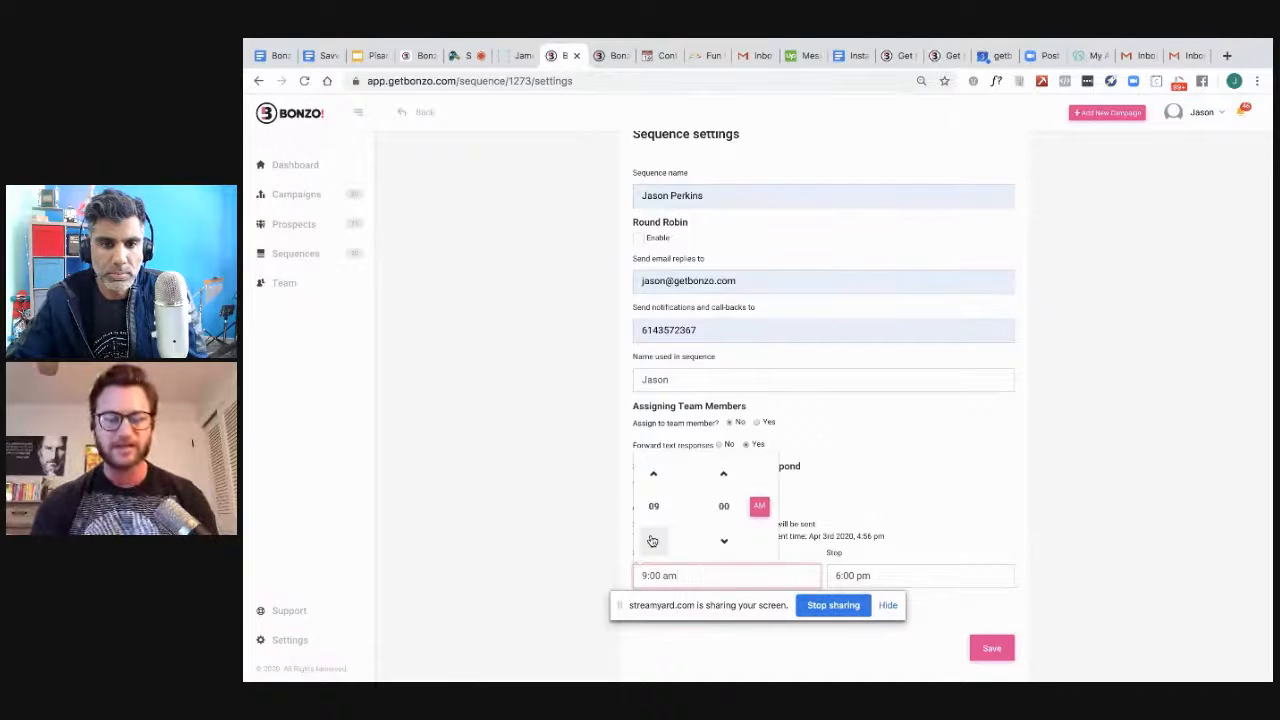
pyautogui.click(654, 540)
pyautogui.click(557, 578)
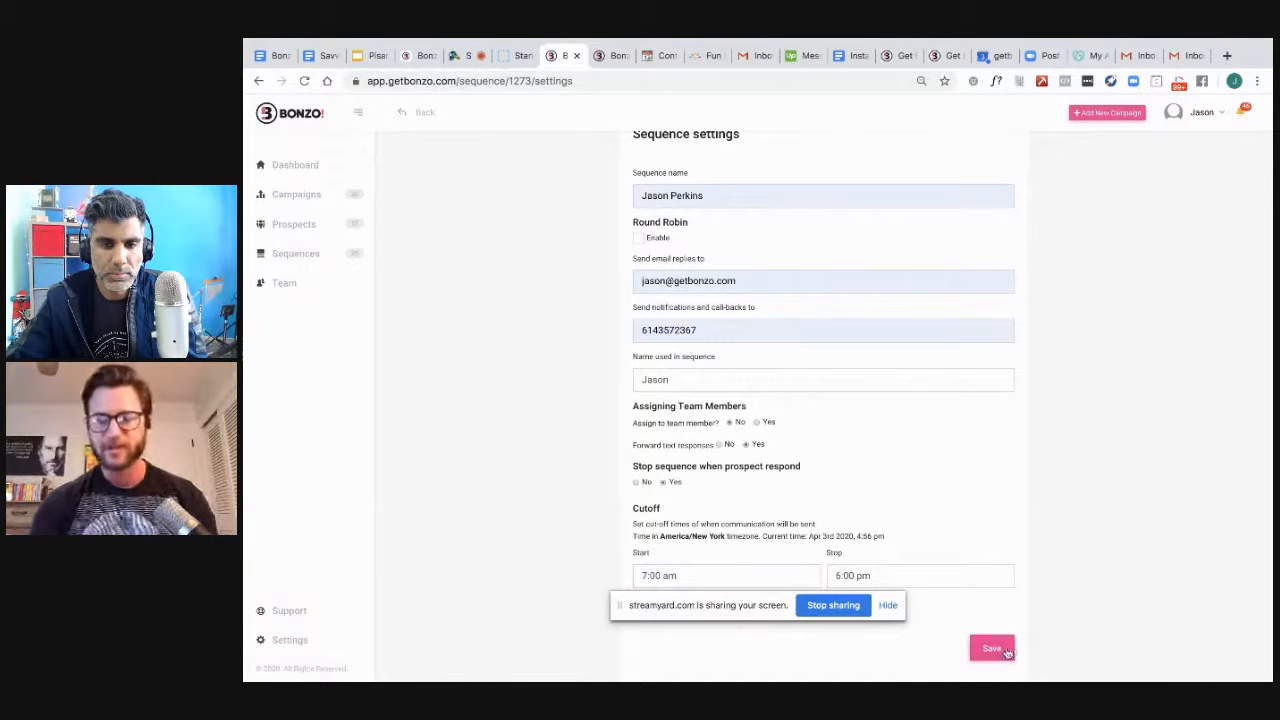
pyautogui.click(1006, 650)
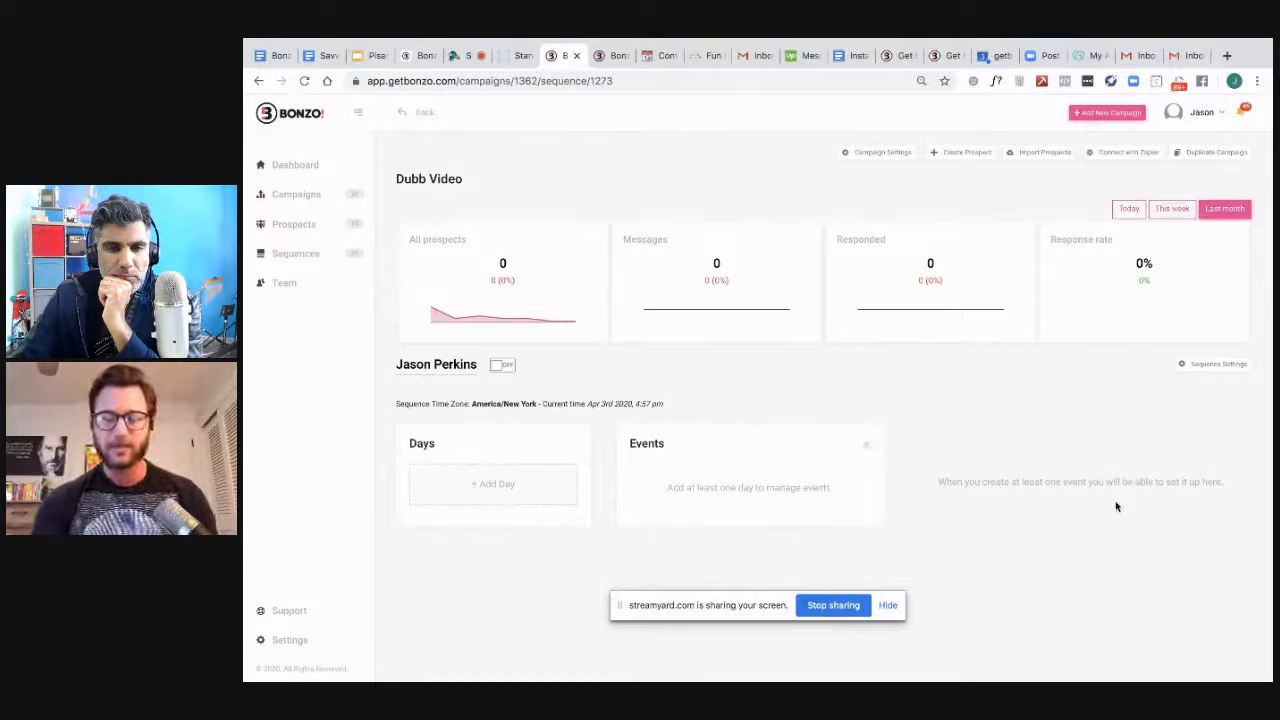
# Step: Add Day 1 to the sequence and give it an SMS event
pyautogui.click(505, 496)
pyautogui.click(447, 545)
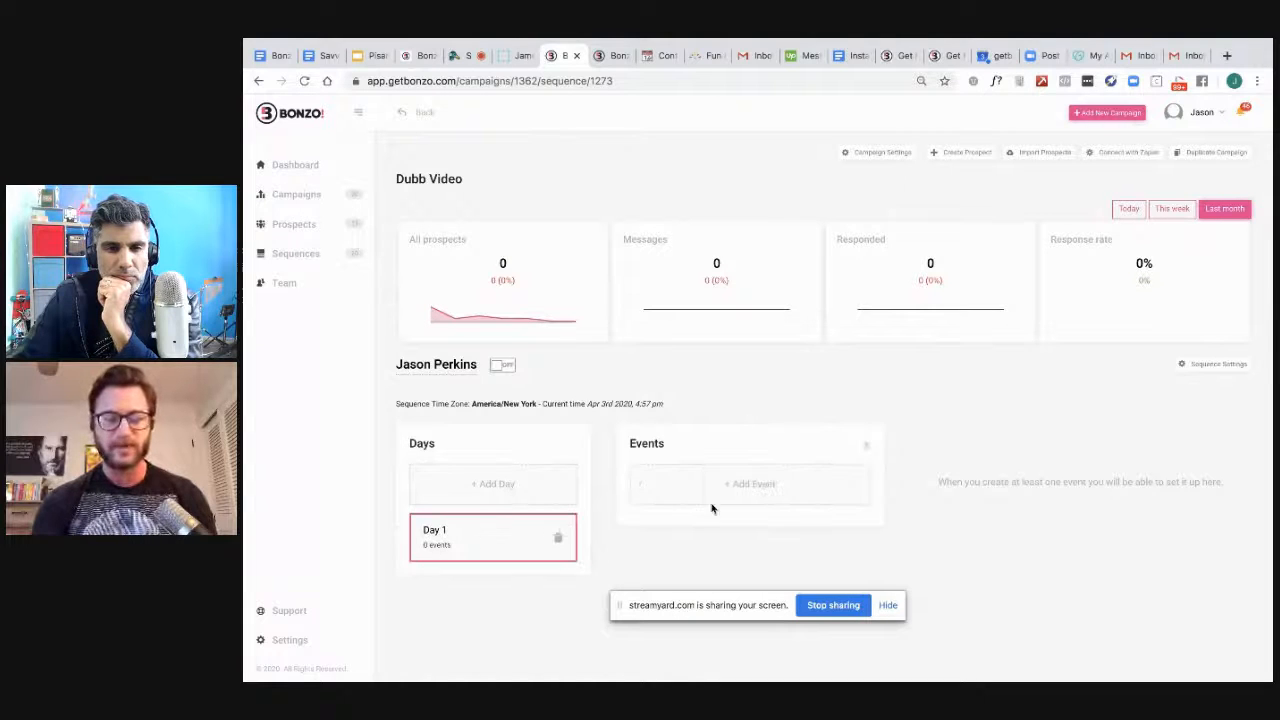
pyautogui.click(744, 484)
pyautogui.click(743, 523)
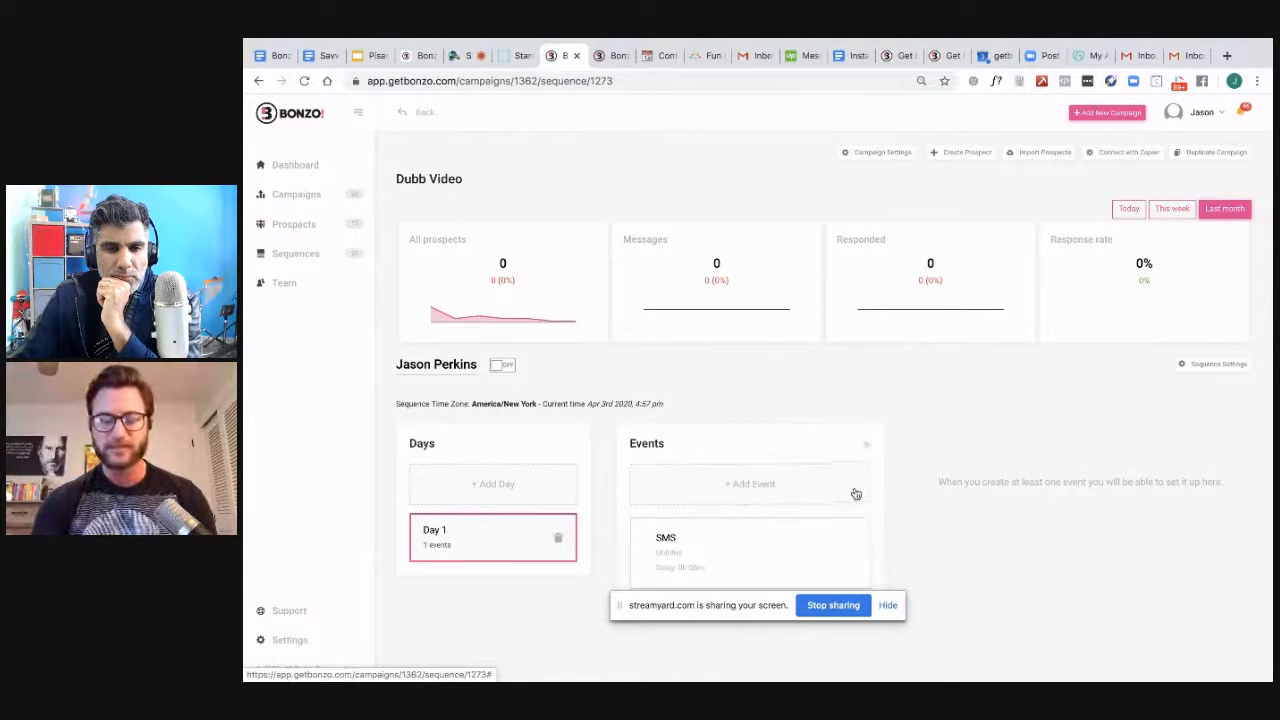
# Step: Write the Day 1 SMS: "Hey %prospect_first_name%, this is" the sender's first name, "with Bonzo. Checking out your Dubb integration."
pyautogui.click(749, 568)
pyautogui.scroll(-2, 992, 382)
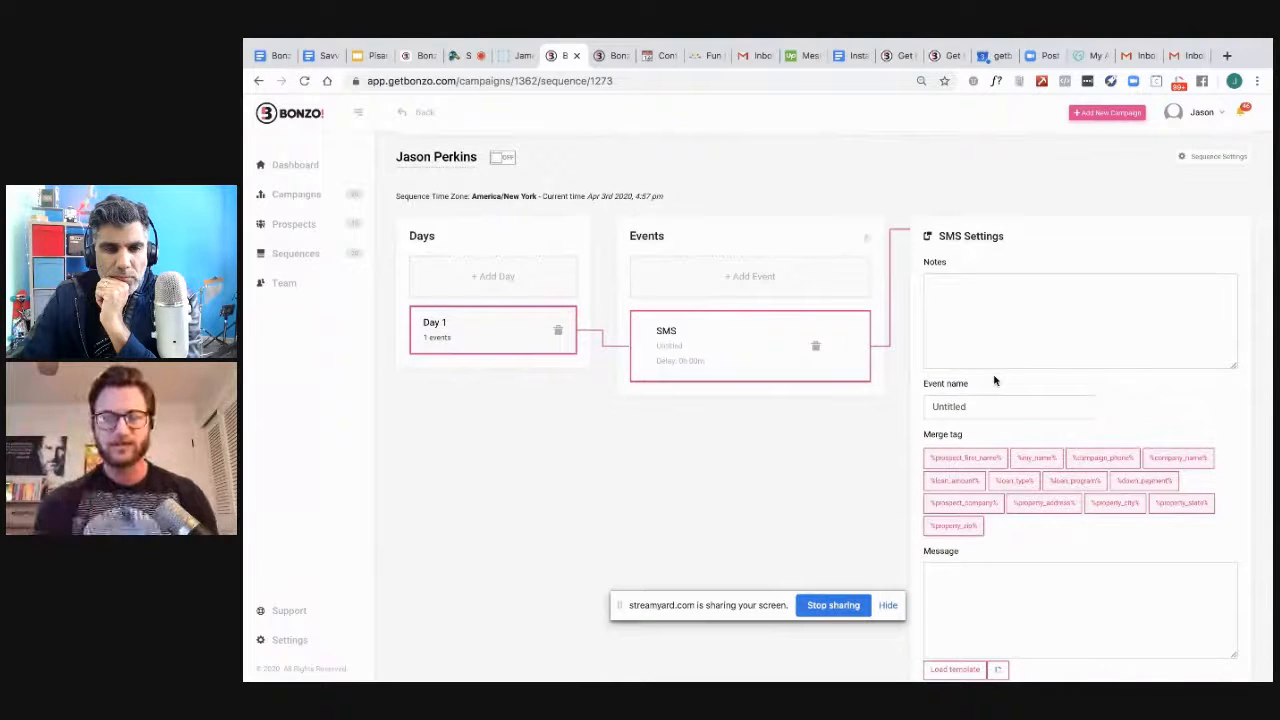
pyautogui.scroll(-2, 994, 380)
pyautogui.click(949, 441)
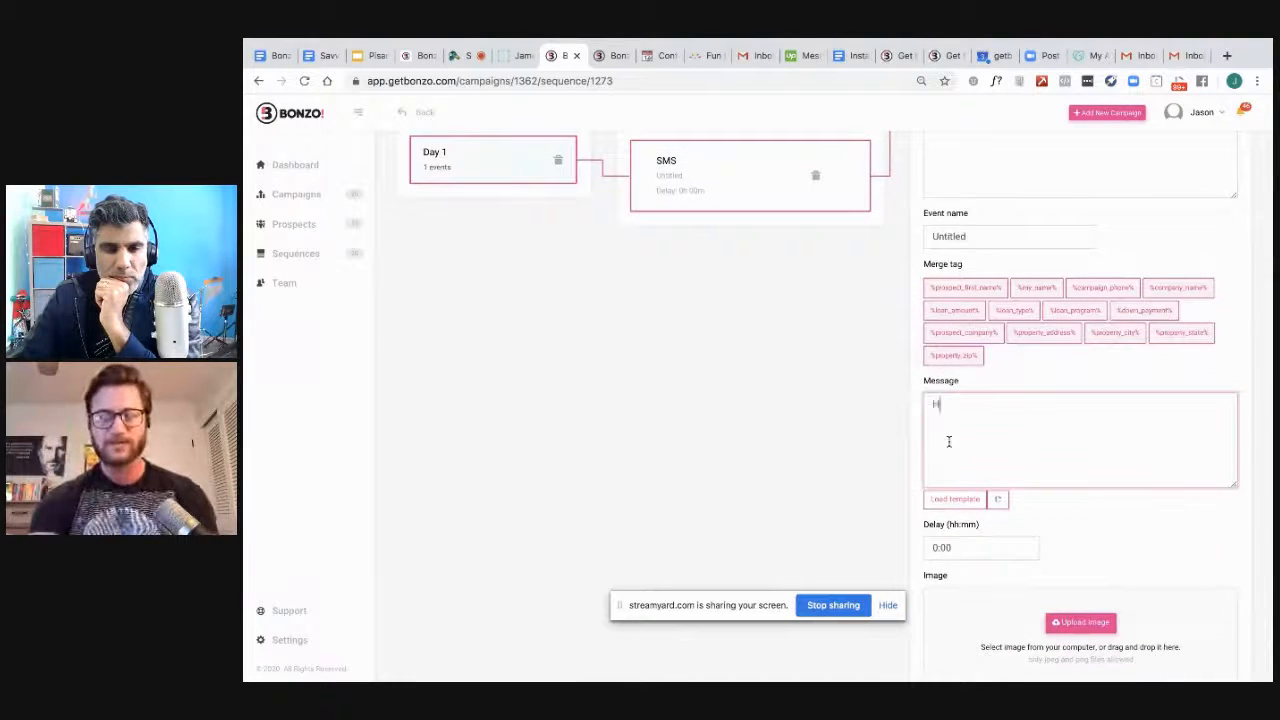
pyautogui.click(953, 297)
pyautogui.click(1074, 404)
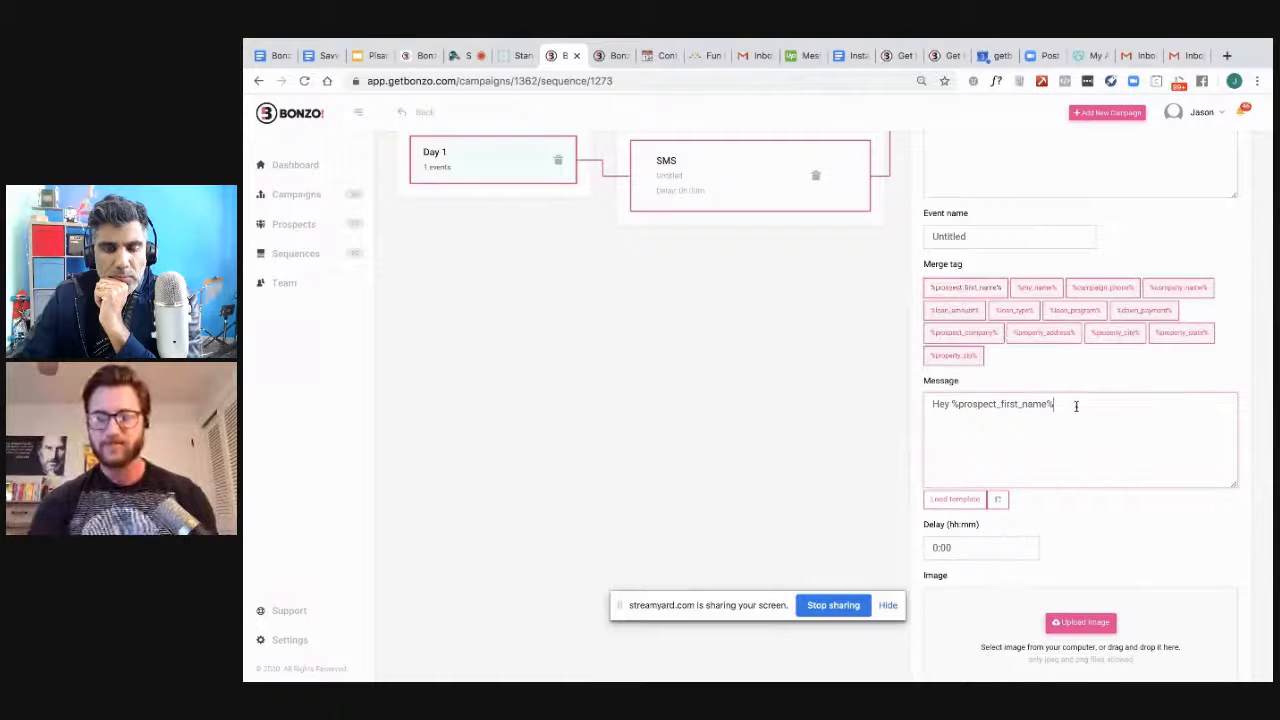
pyautogui.write(', this is Jason')
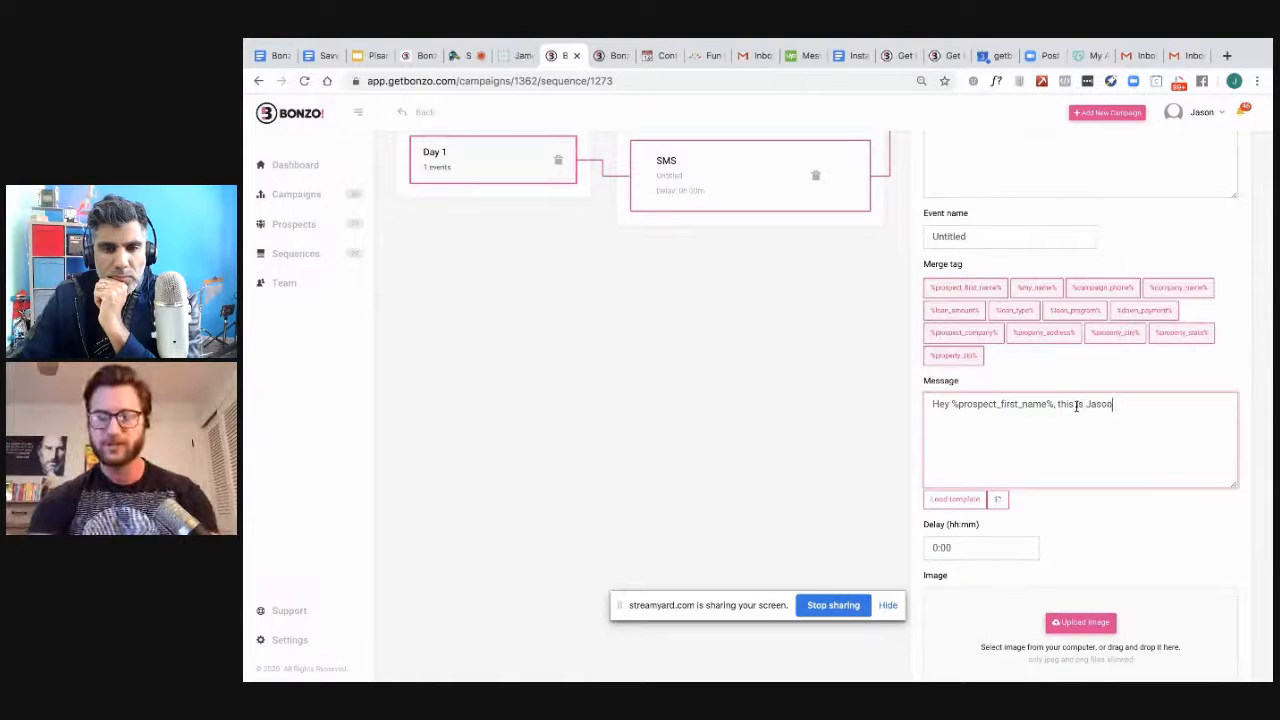
pyautogui.write(' with Bonzo. Ch')
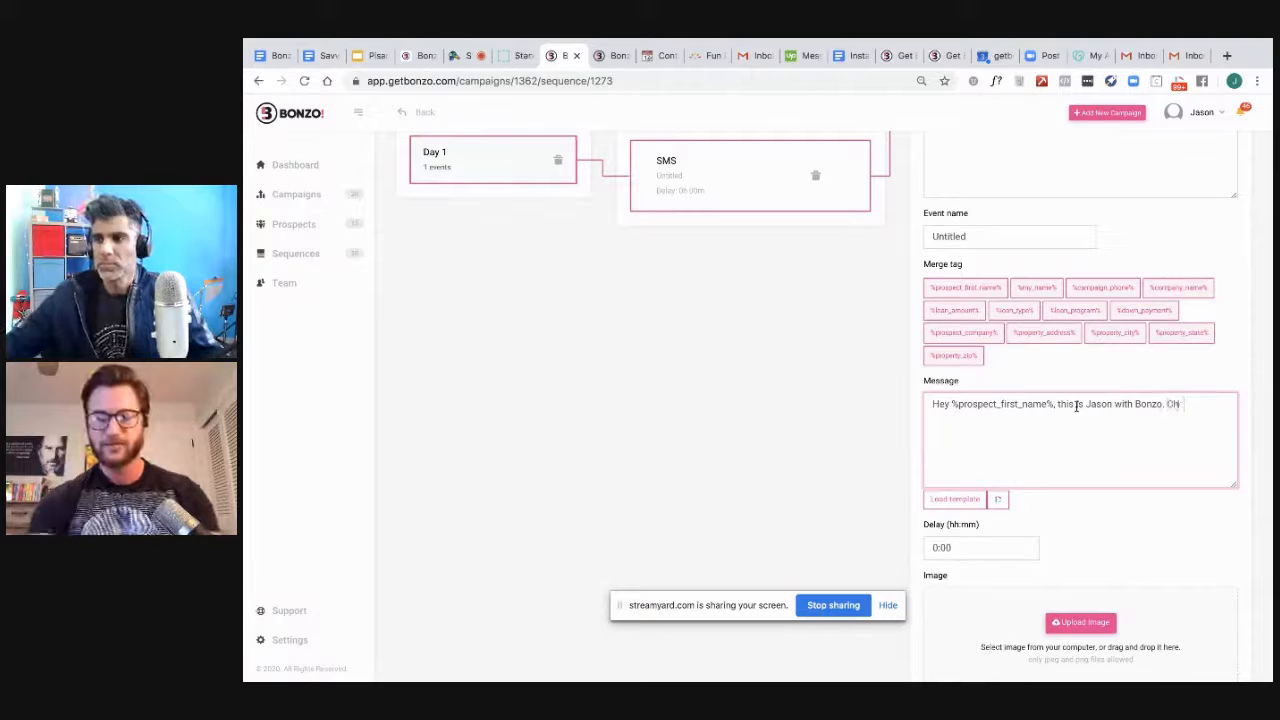
pyautogui.write('ecking out your Dubb integration.')
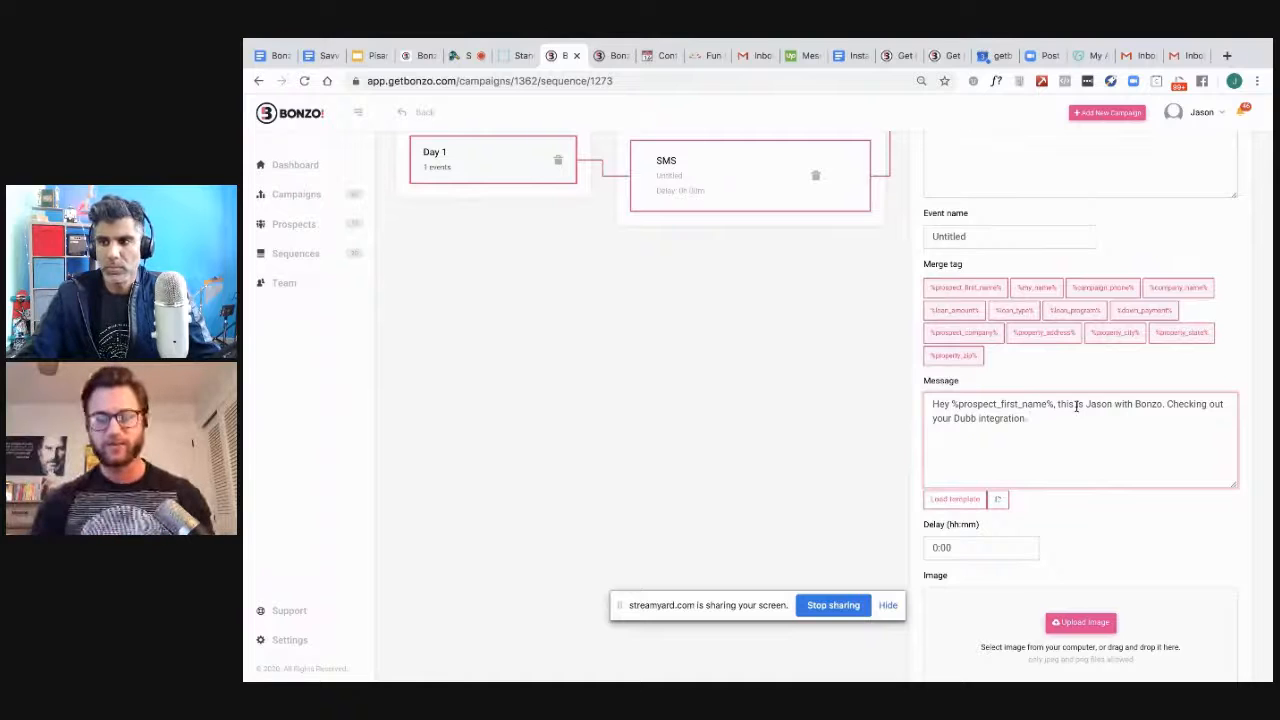
# Step: Insert the link to the saved Dubb video "Loan Surfer Intro" at the end of the SMS message
pyautogui.click(1002, 503)
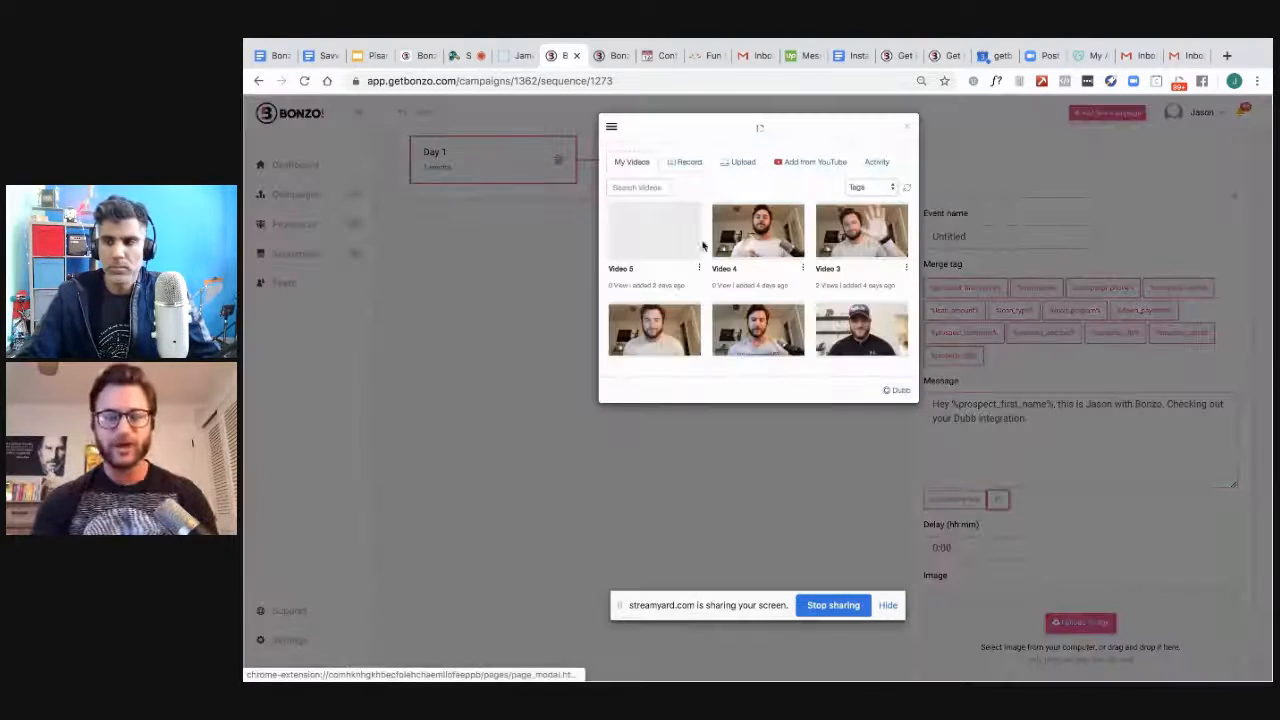
pyautogui.click(687, 162)
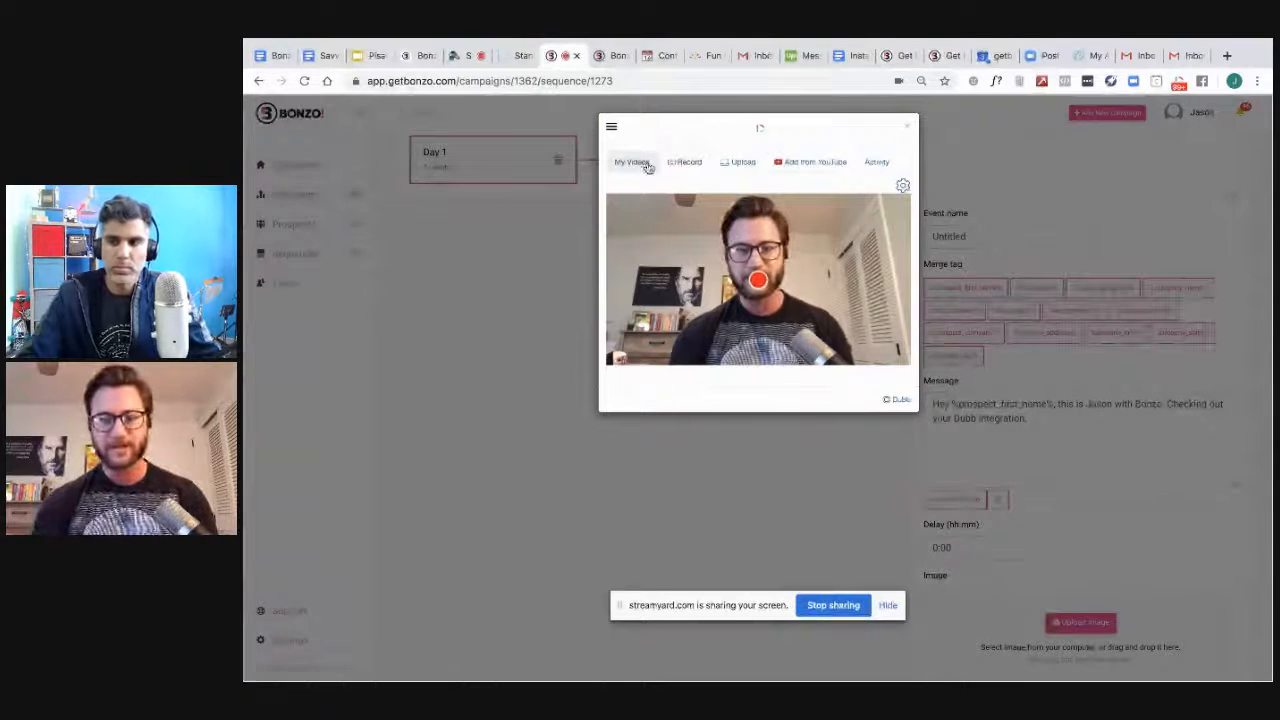
pyautogui.click(640, 162)
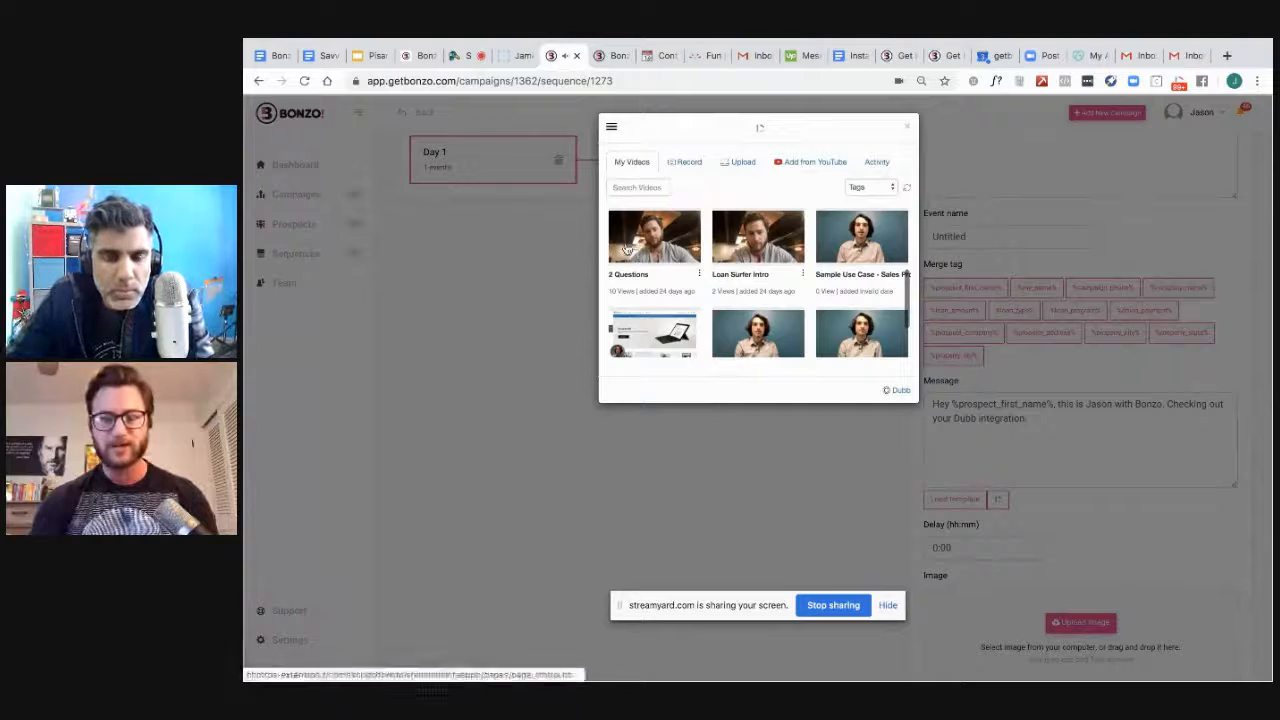
pyautogui.click(630, 250)
pyautogui.click(769, 241)
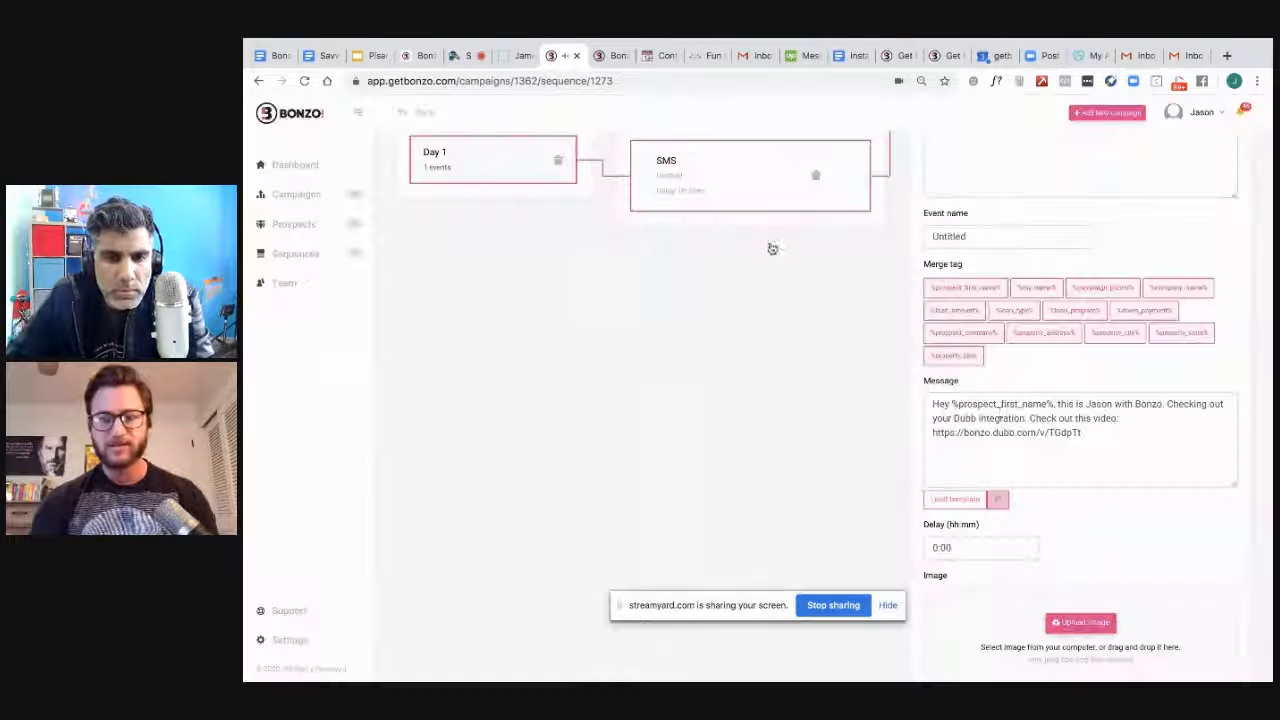
# Step: Separate the "Check out this video" link from the SMS text with a blank line and save the event
pyautogui.click(1029, 420)
pyautogui.press('Return')
pyautogui.press('Return')
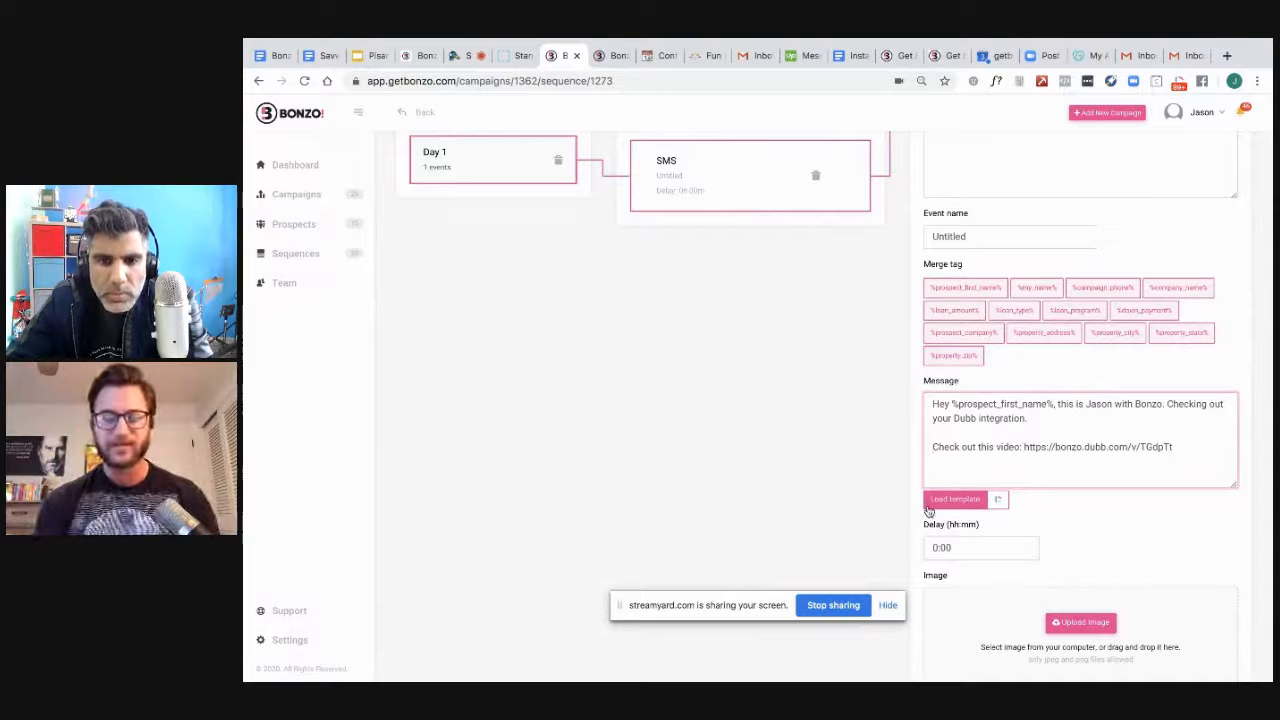
pyautogui.scroll(-2, 928, 510)
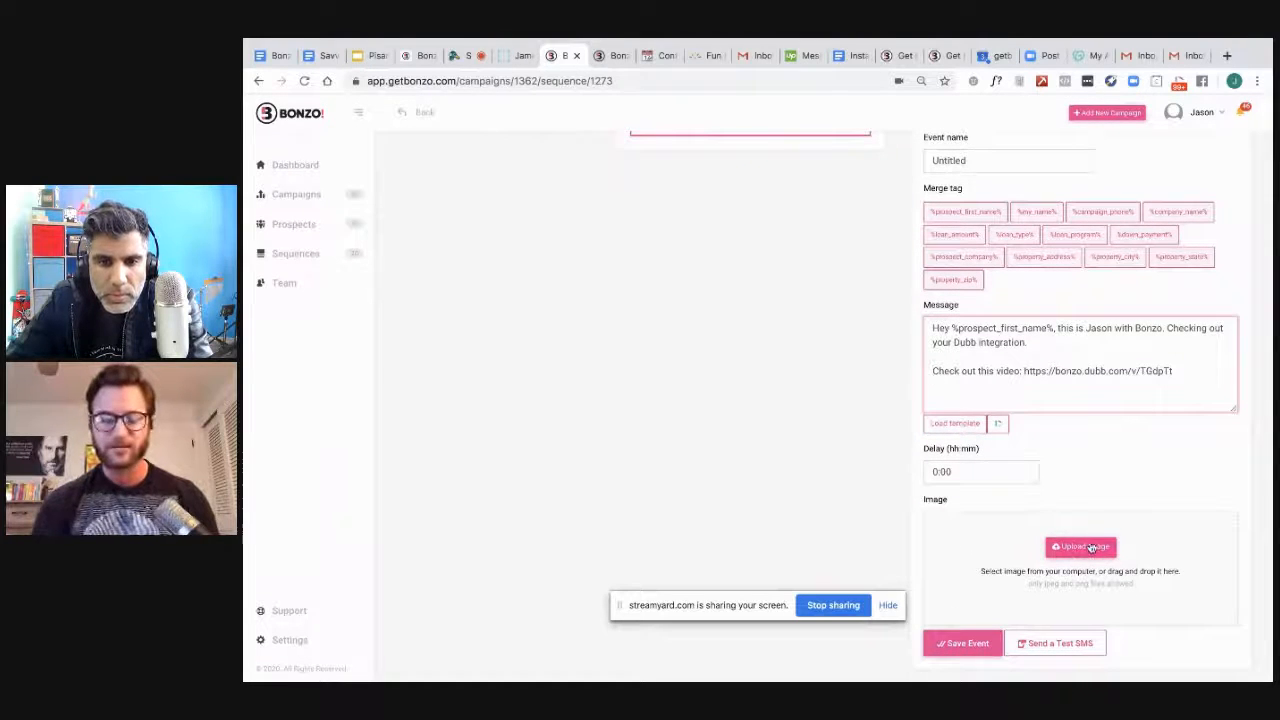
pyautogui.click(958, 645)
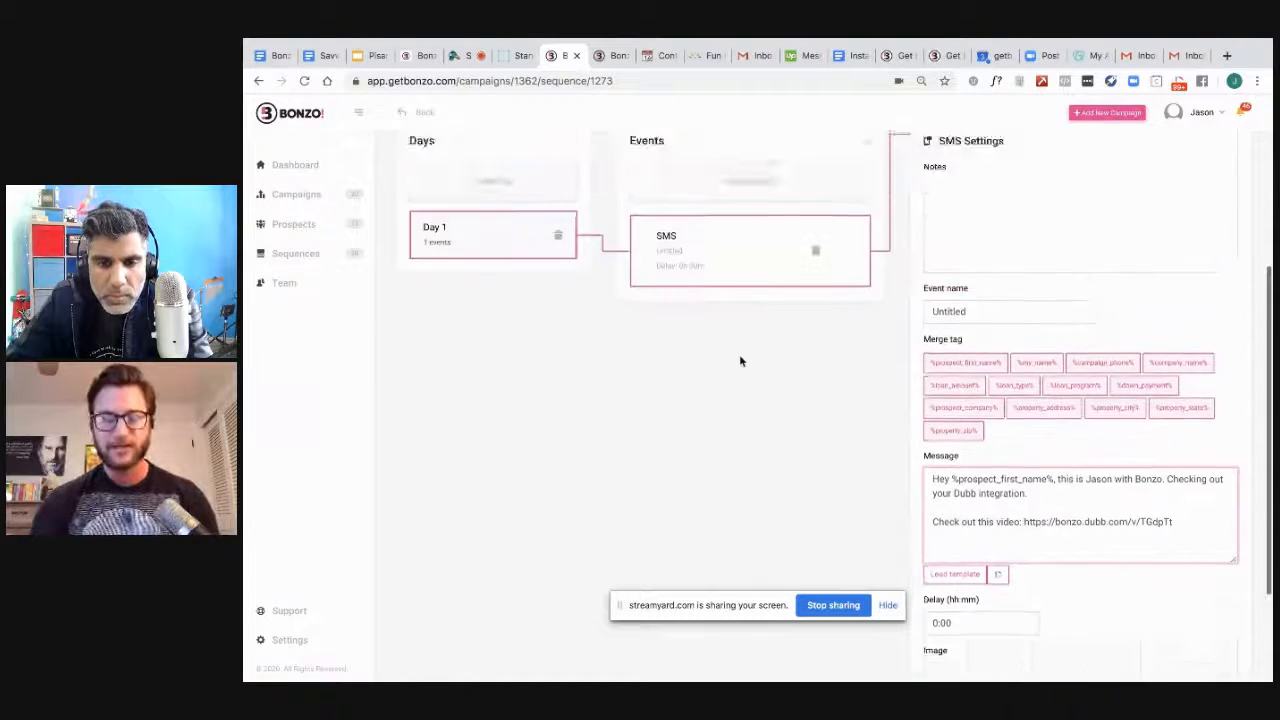
# Step: Add an Email event to Day 1 and set its delay to 6 minutes
pyautogui.click(702, 377)
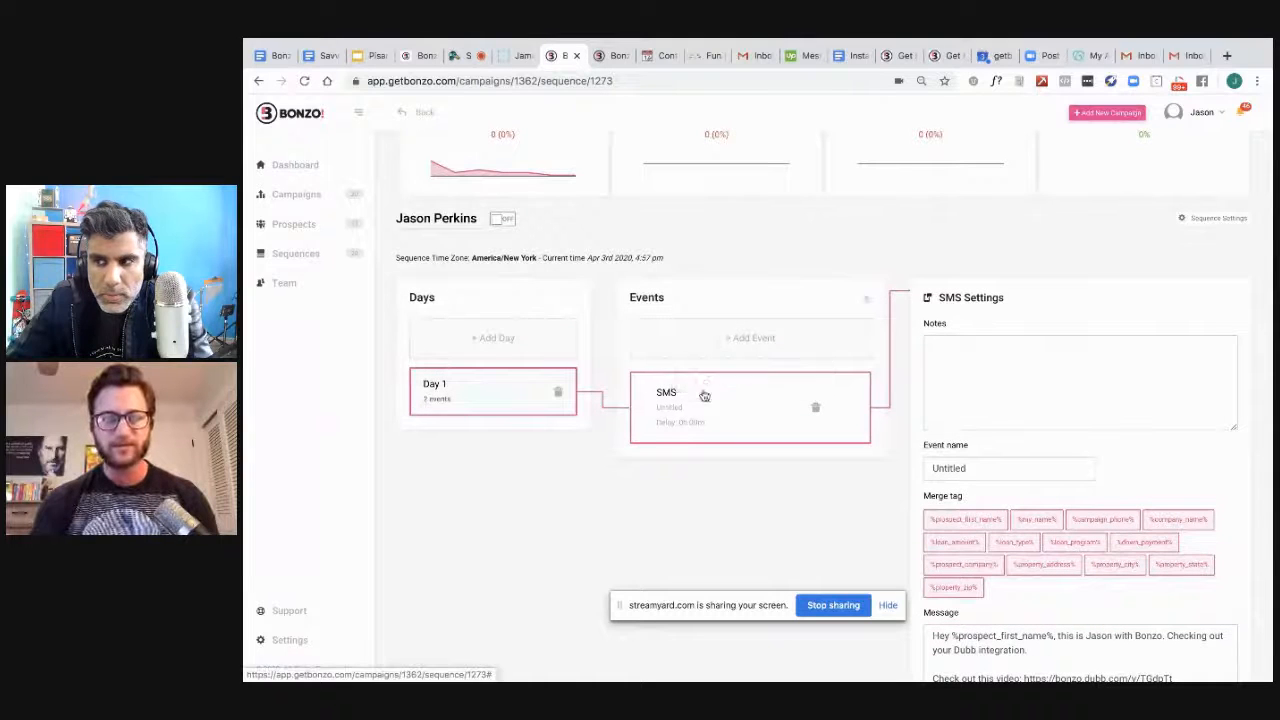
pyautogui.click(711, 489)
pyautogui.scroll(-8, 949, 563)
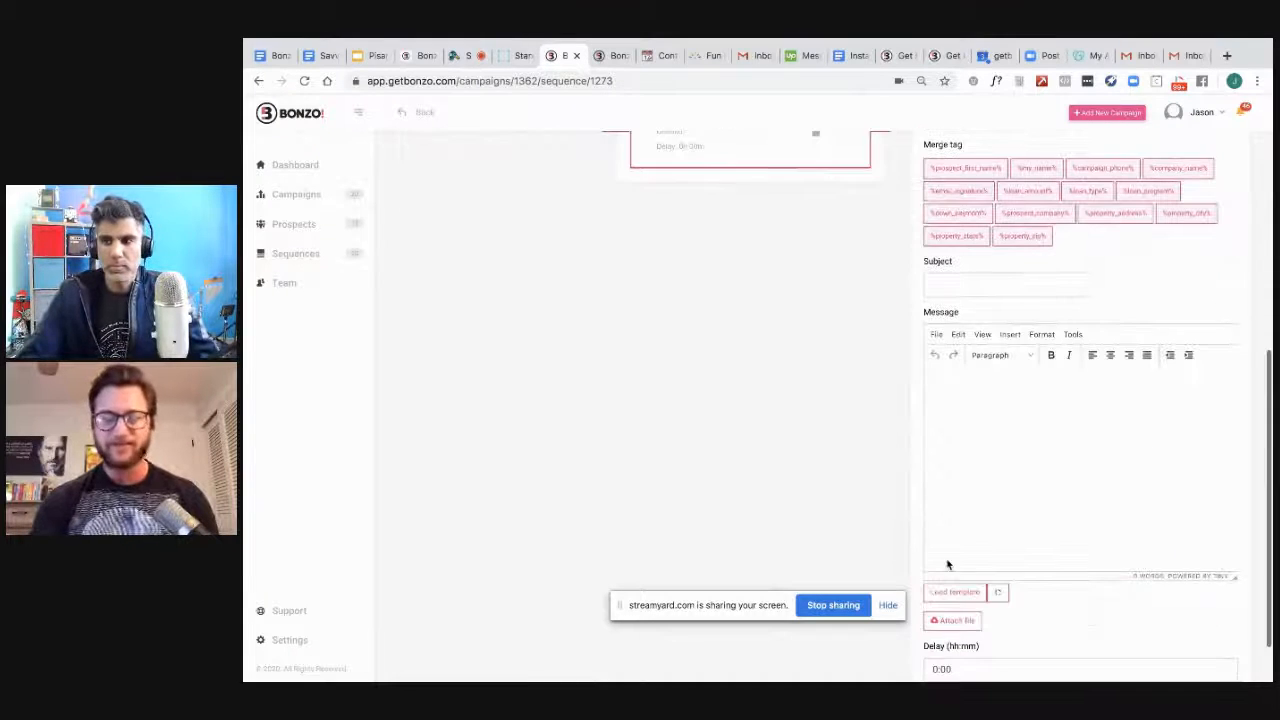
pyautogui.scroll(-1, 991, 557)
pyautogui.click(978, 635)
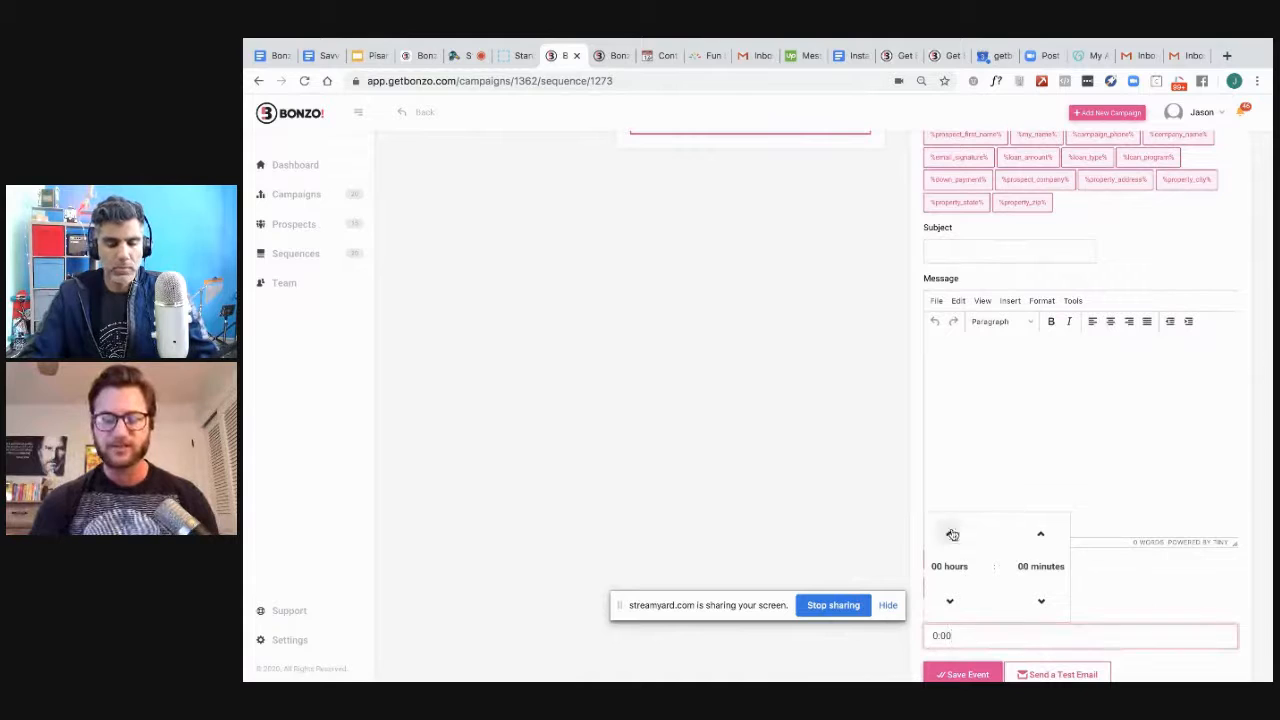
pyautogui.click(1040, 533)
pyautogui.click(1040, 533)
pyautogui.click(1040, 533)
pyautogui.click(1040, 533)
pyautogui.click(1040, 533)
pyautogui.click(1040, 533)
pyautogui.click(875, 494)
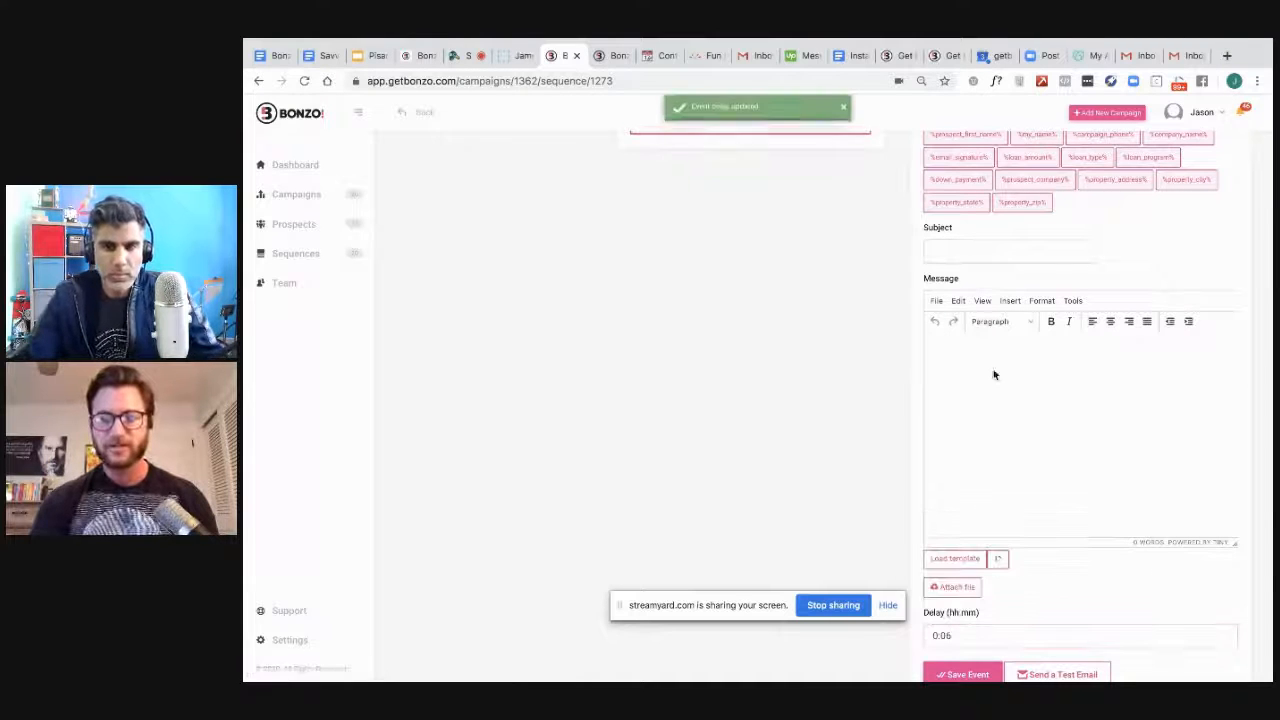
# Step: Set the email subject to "Hey %prospect_first_name%" and start the message body with "Hey" on its own line
pyautogui.click(986, 252)
pyautogui.write('Hey')
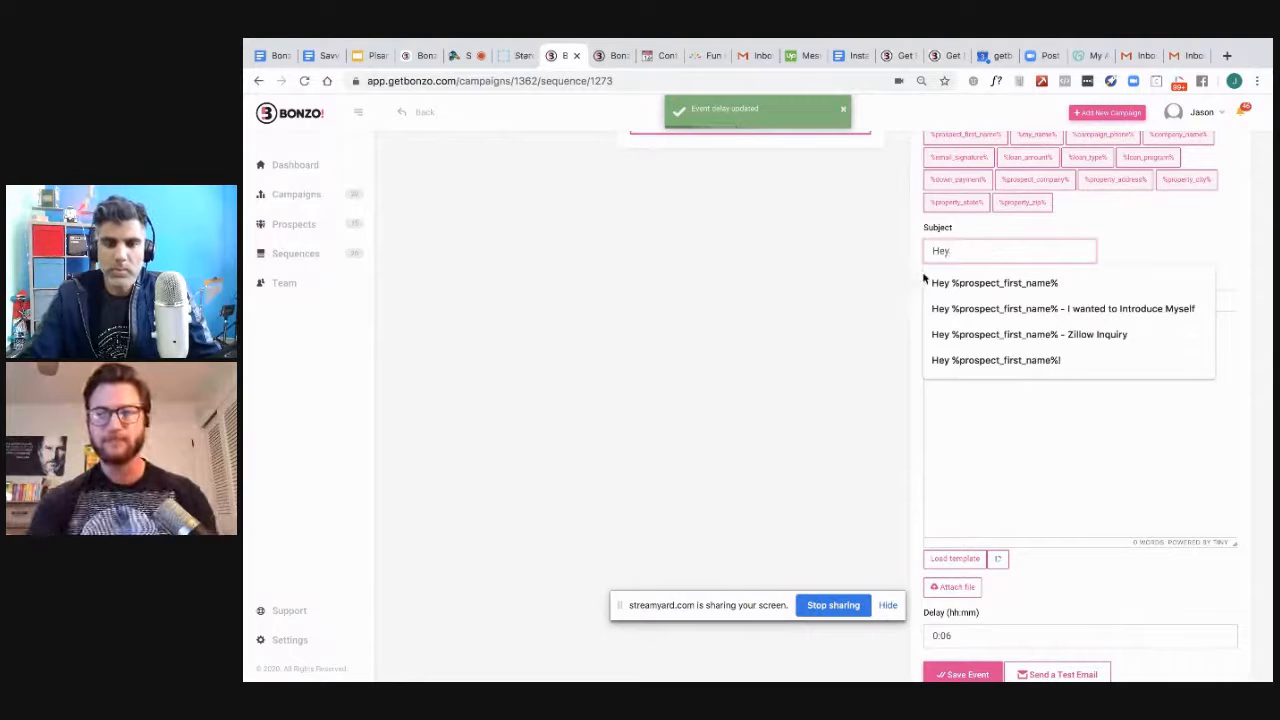
pyautogui.click(940, 283)
pyautogui.click(965, 350)
pyautogui.write('H')
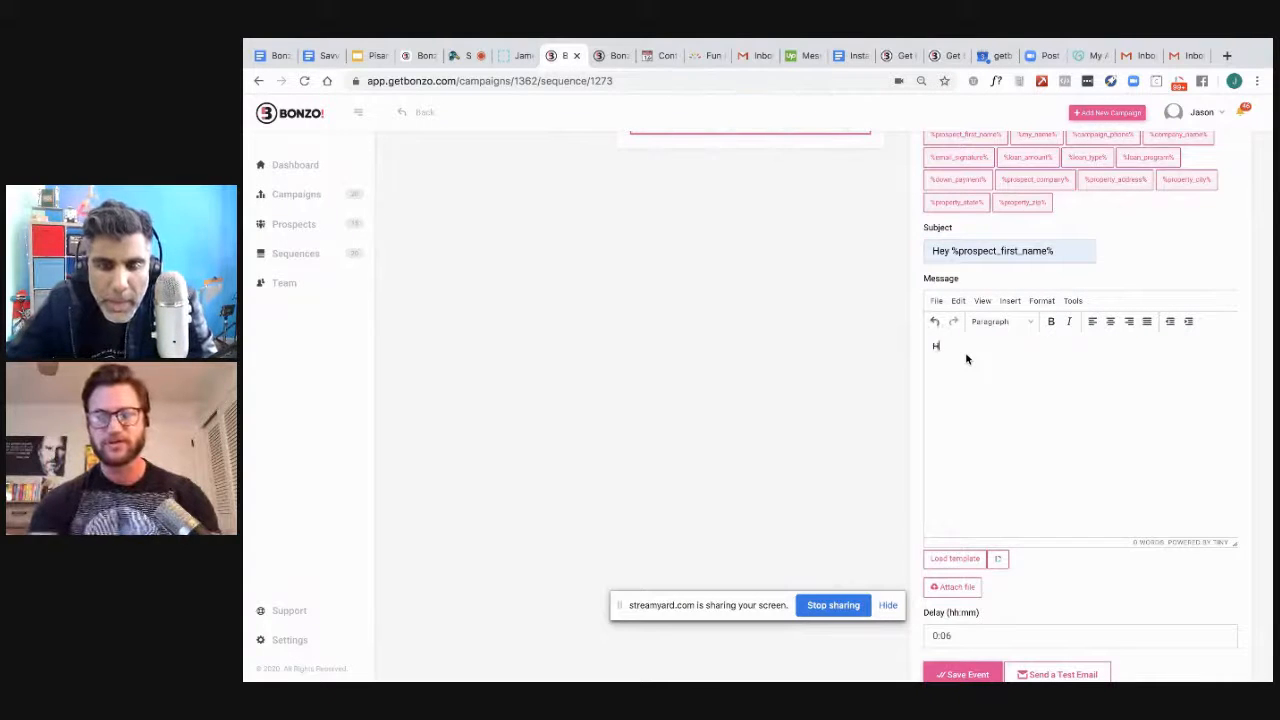
pyautogui.write('ey')
pyautogui.press('Return')
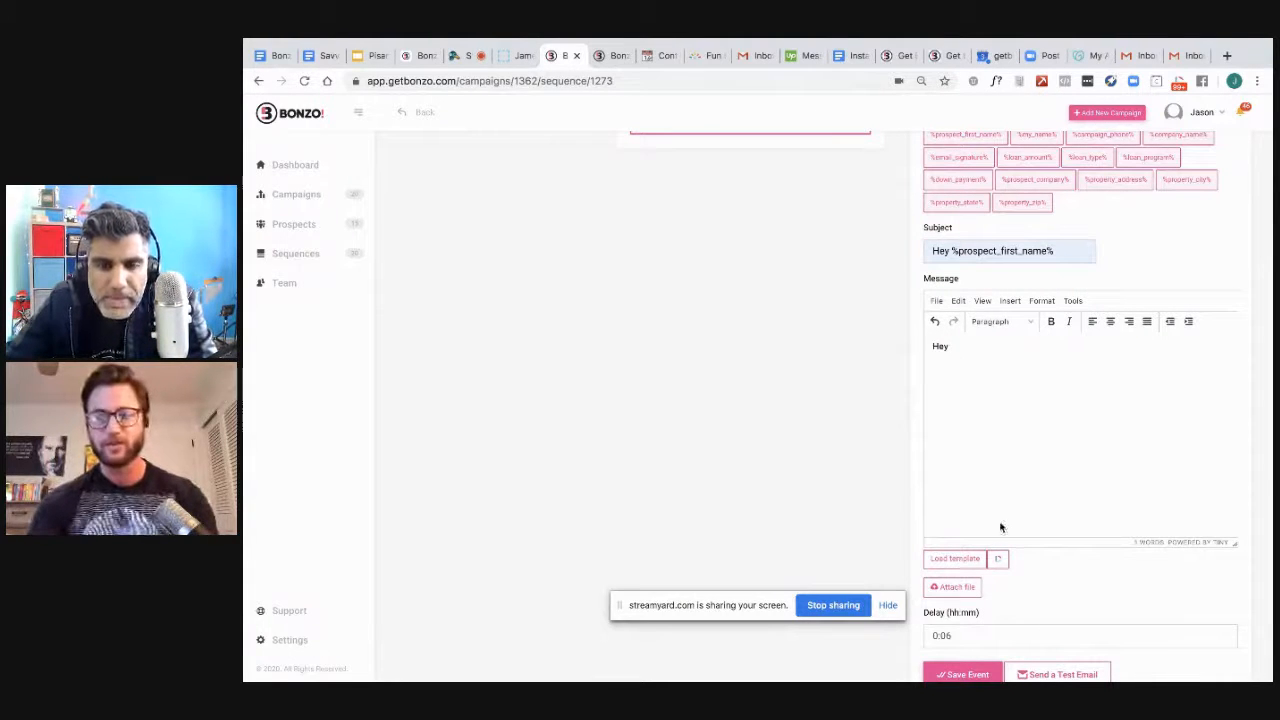
# Step: Insert the saved Dubb video "Loan Surfer Intro" below the greeting in the email message
pyautogui.click(997, 558)
pyautogui.scroll(-3, 785, 303)
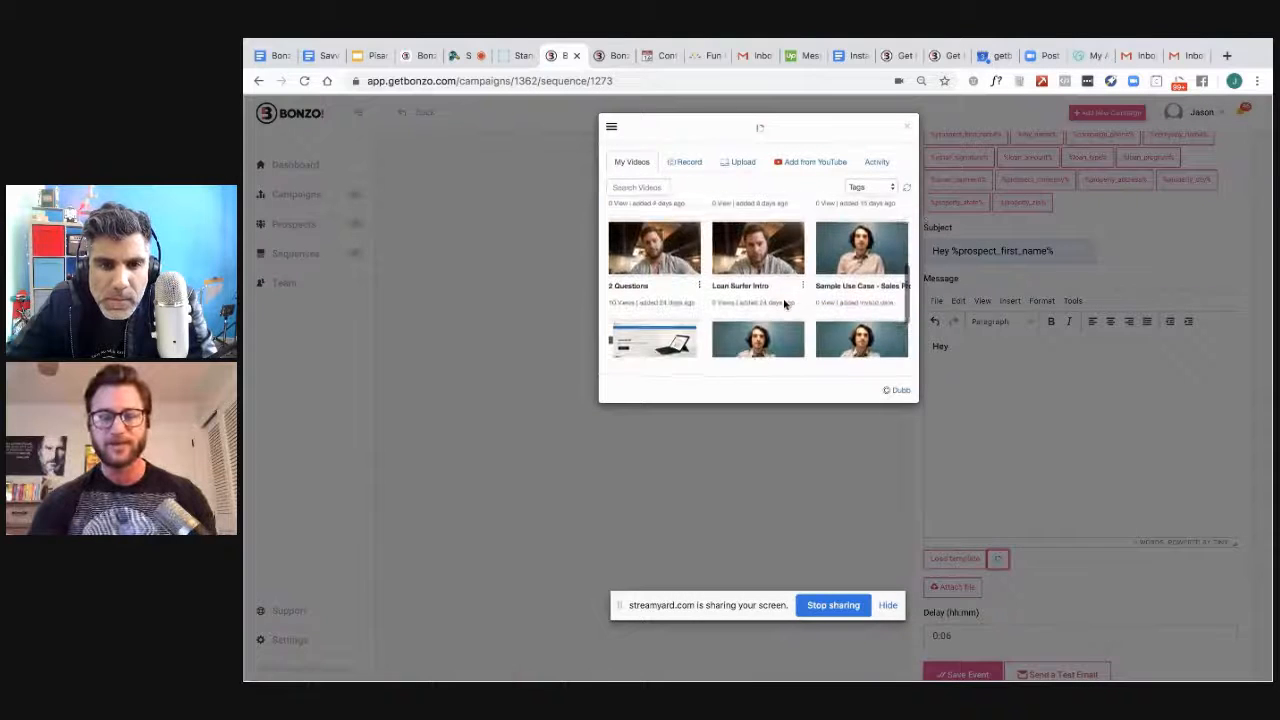
pyautogui.click(770, 260)
pyautogui.click(750, 240)
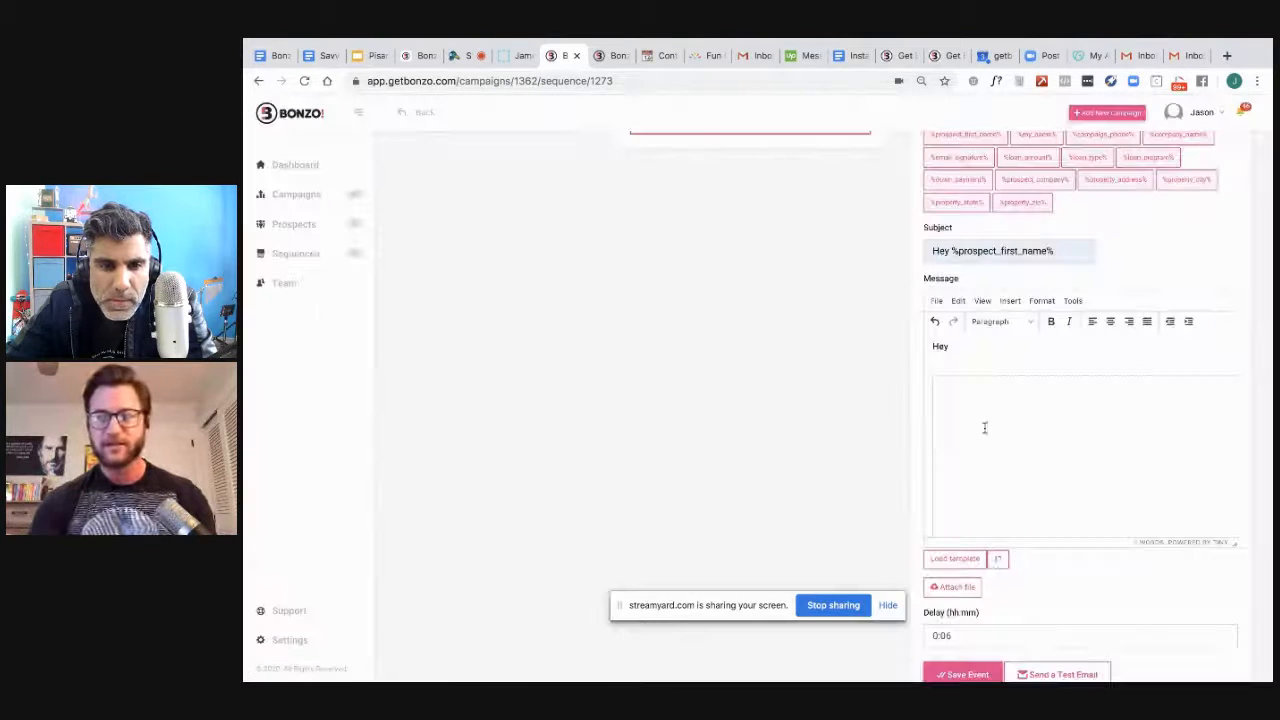
pyautogui.scroll(-1, 984, 428)
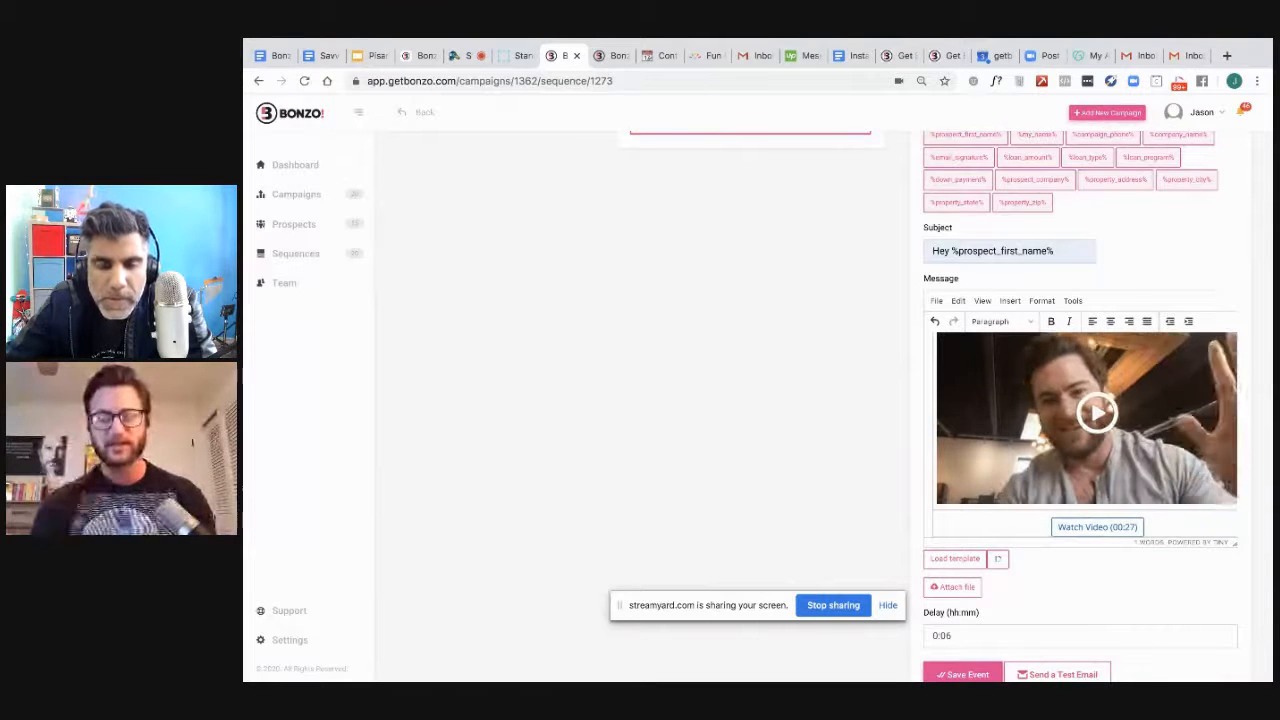
# Step: Add Day 2 and Day 3 to the sequence and open Day 3
pyautogui.scroll(3, 757, 380)
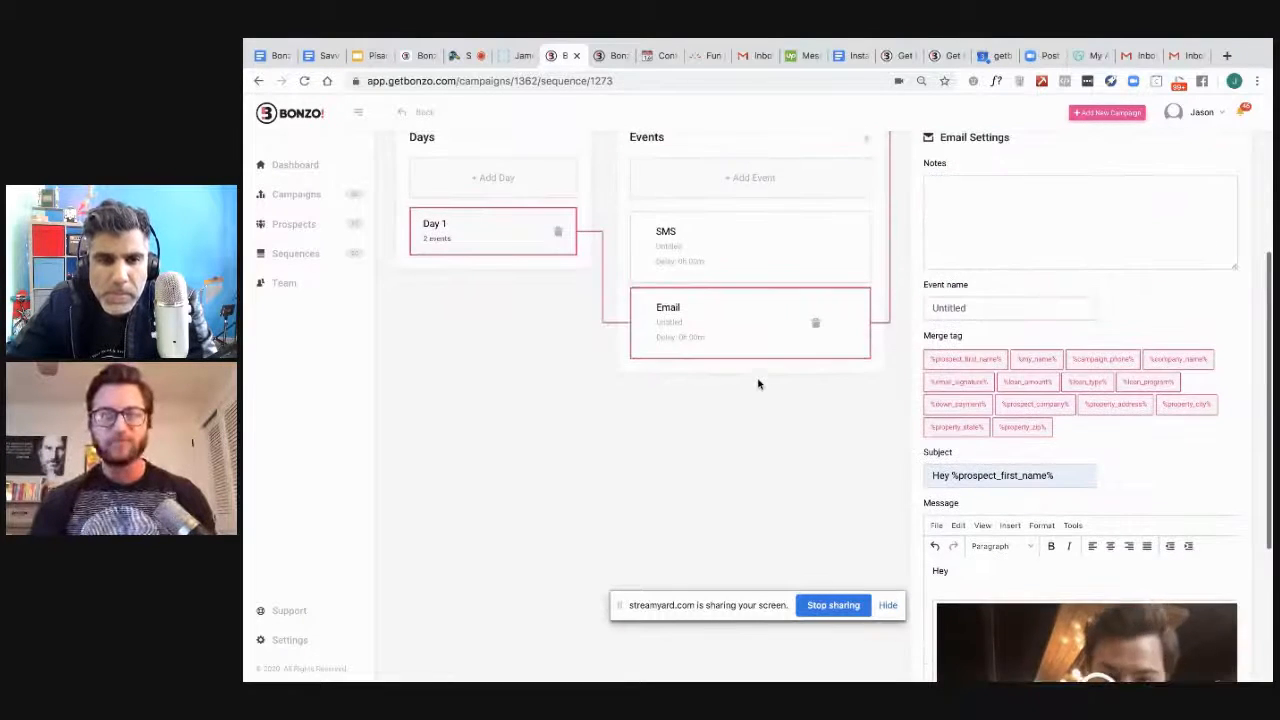
pyautogui.scroll(1, 749, 391)
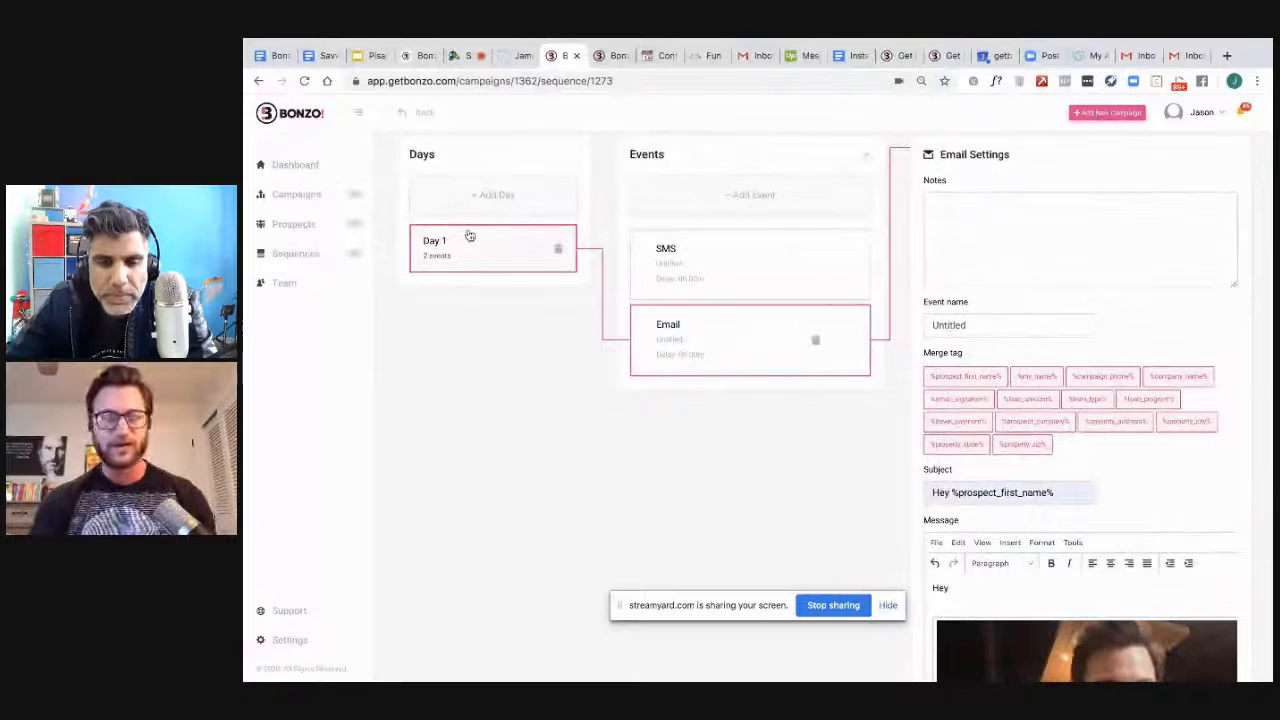
pyautogui.click(492, 196)
pyautogui.click(475, 302)
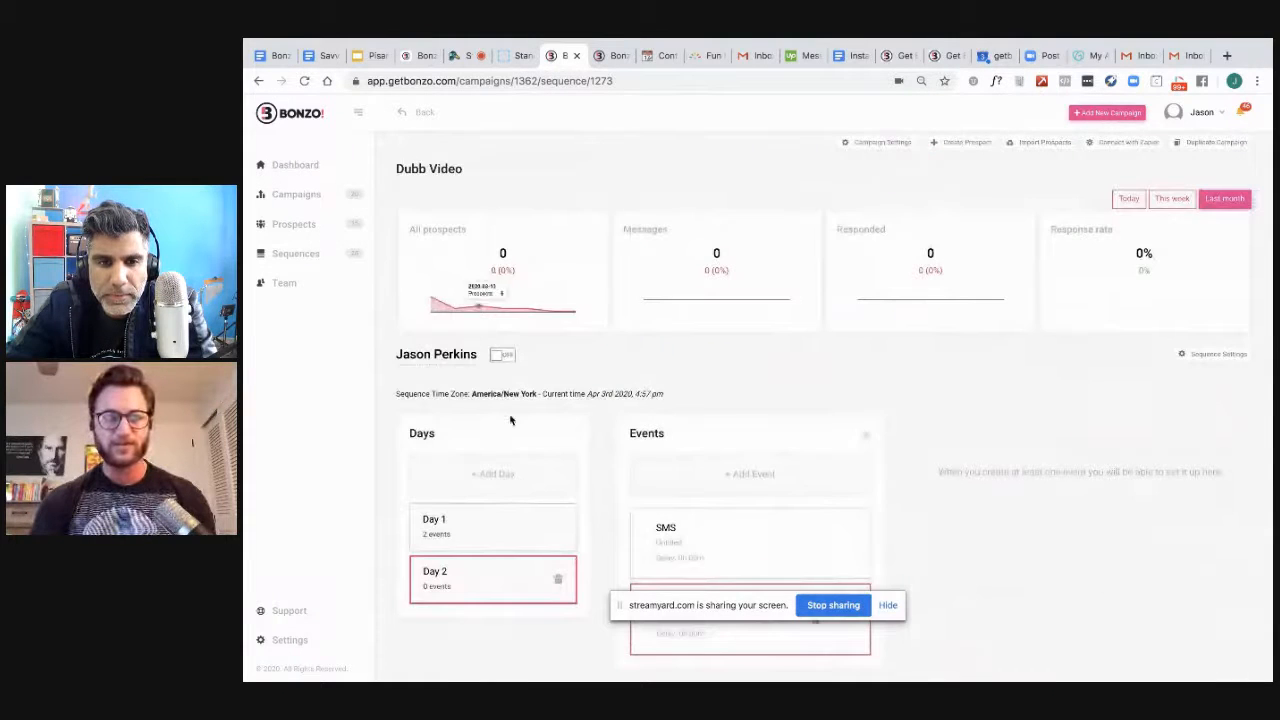
pyautogui.click(493, 474)
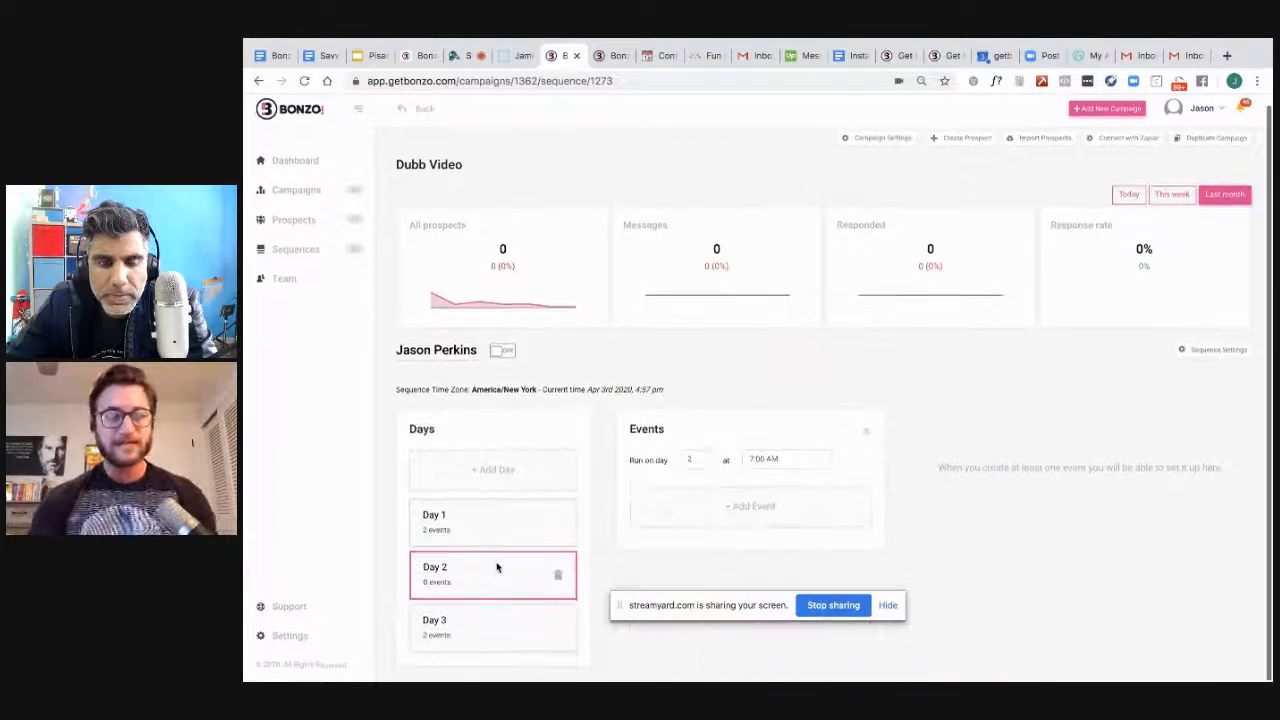
pyautogui.click(480, 636)
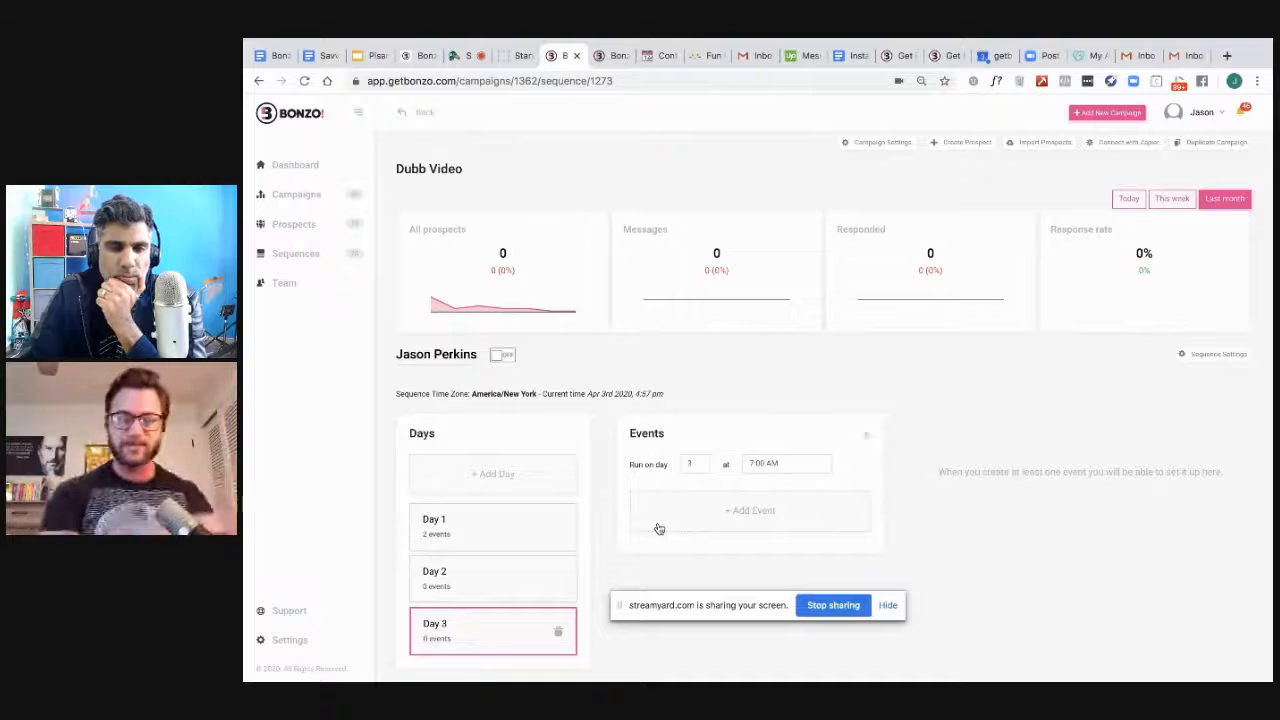
# Step: Turn the sequence on and view the campaign's prospect import page before returning to the sequence
pyautogui.click(503, 356)
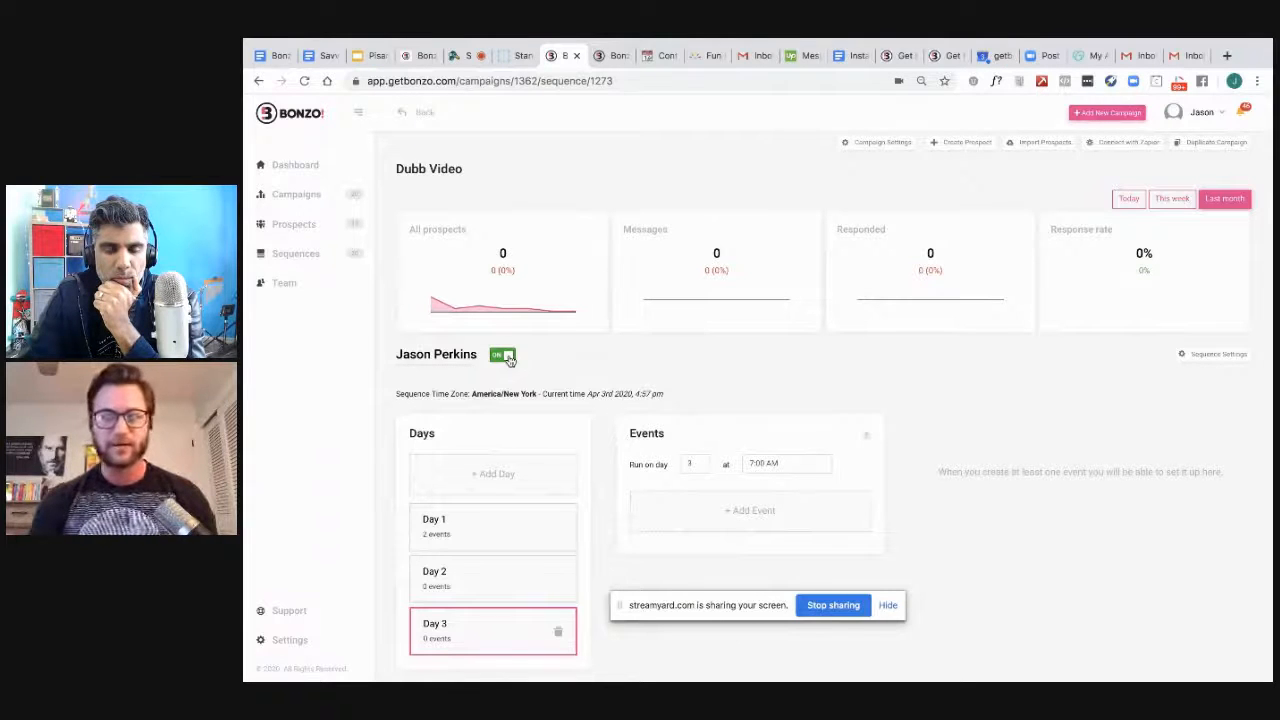
pyautogui.click(1048, 143)
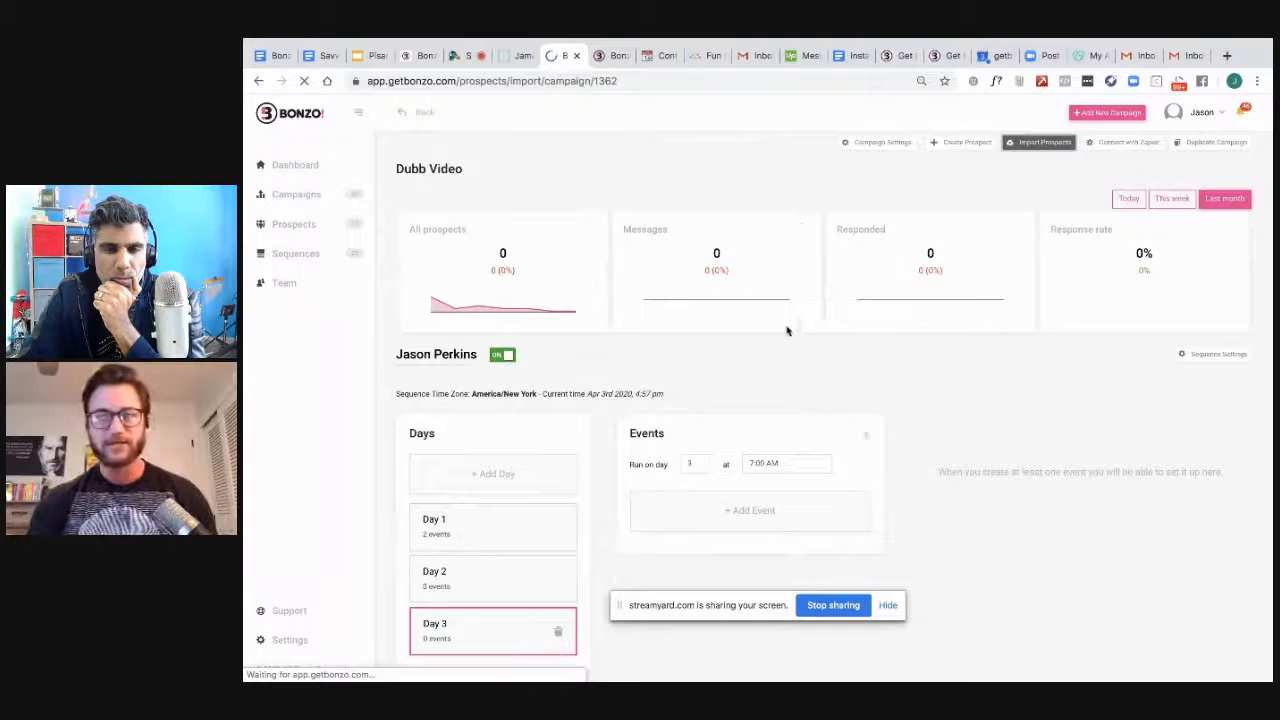
pyautogui.click(403, 112)
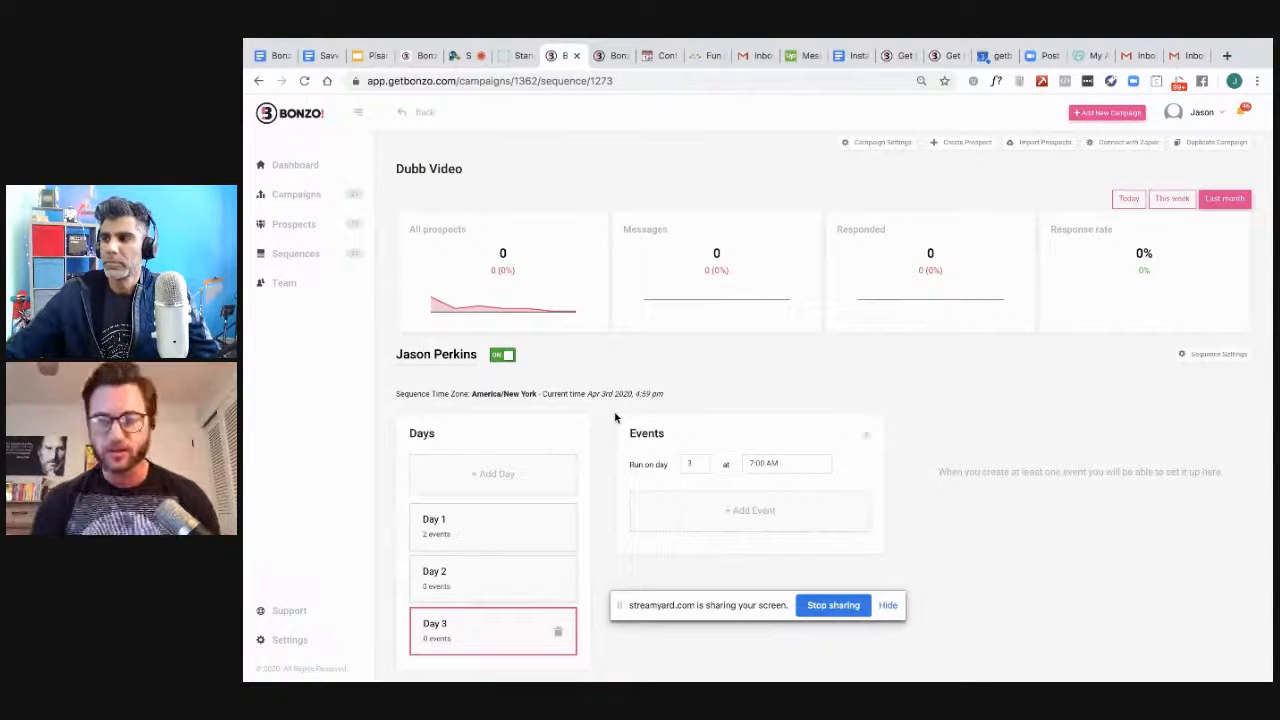
pyautogui.click(828, 604)
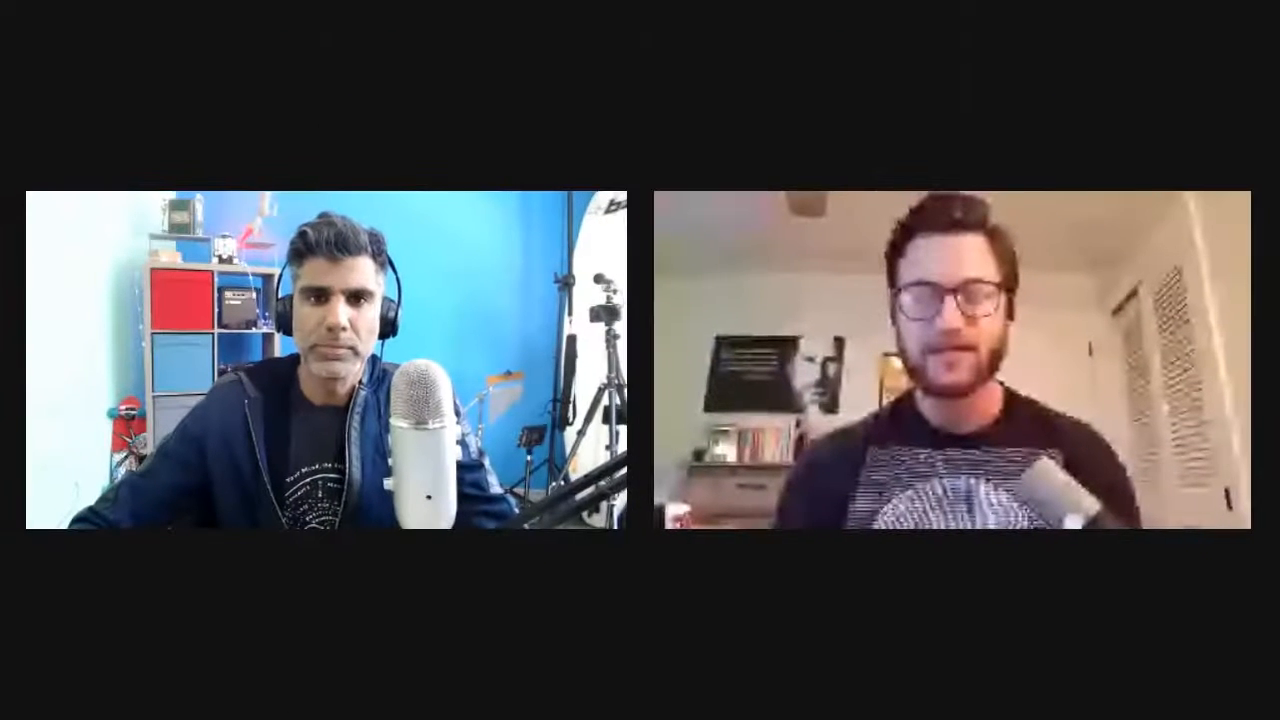